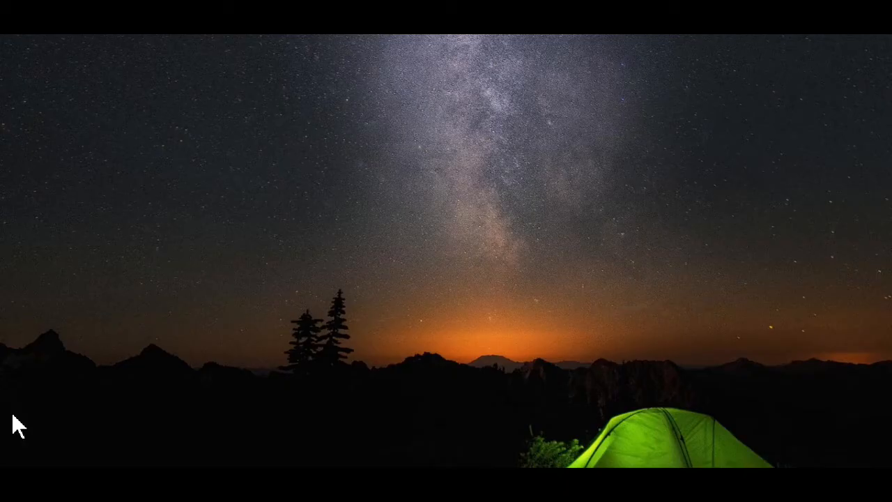
Launch the OBS-Studio-25.0.1-Full-Installer-x64 file from the Downloads folder and allow it to run
key("super+e")
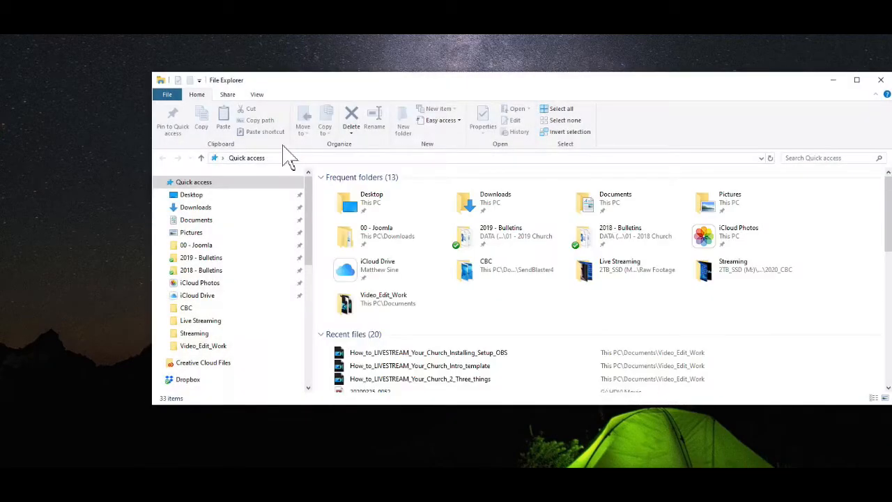
left_click(499, 206)
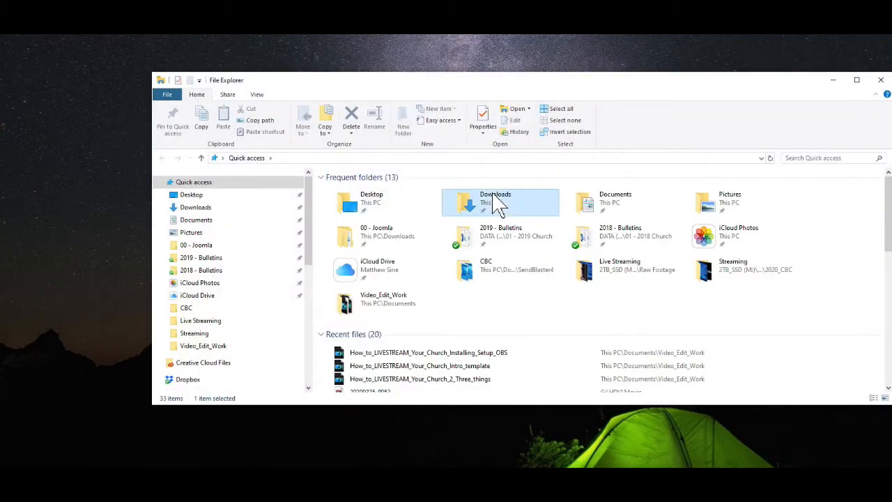
double_click(498, 205)
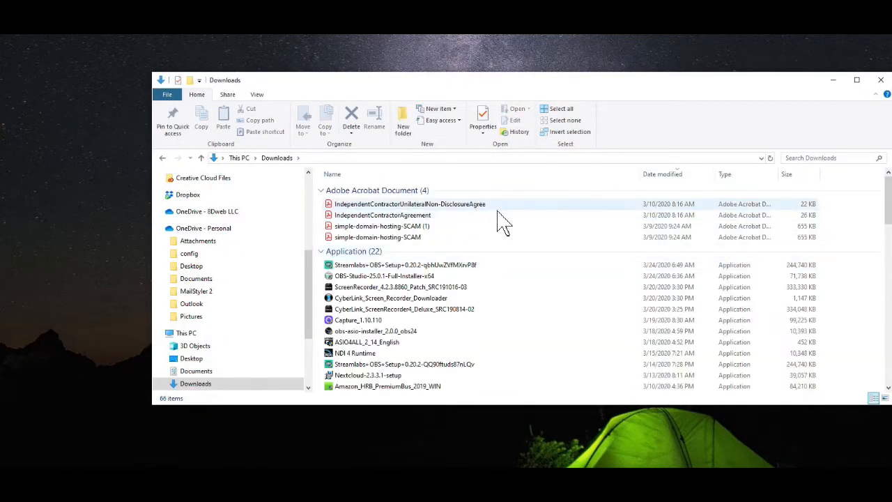
double_click(388, 276)
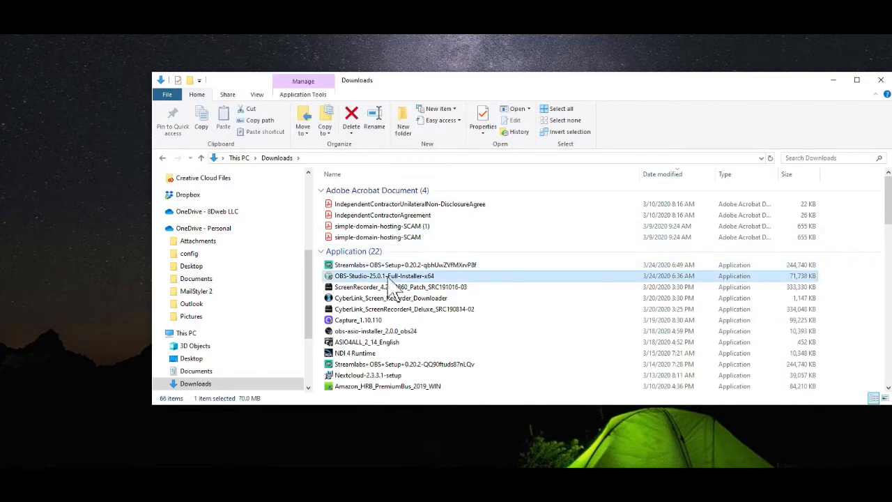
left_click(359, 339)
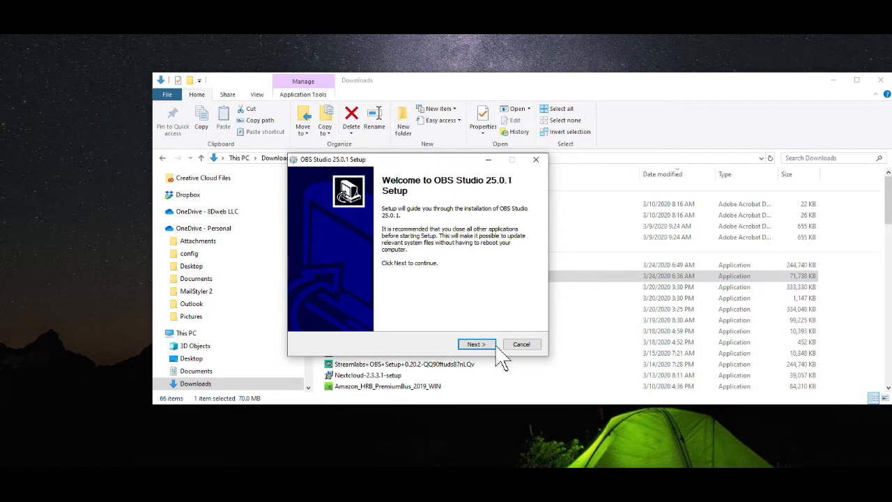
Install OBS Studio 25.0.1 with the default setup options and start the program
left_click(476, 344)
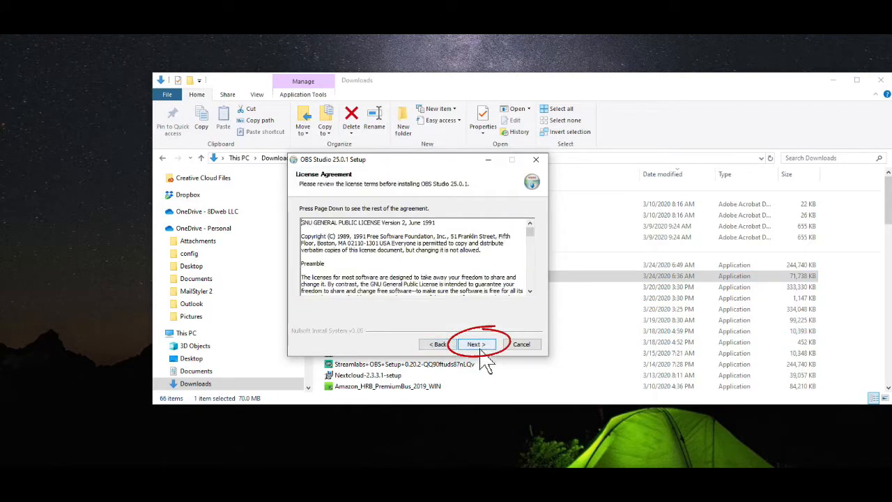
left_click(479, 346)
left_click(480, 346)
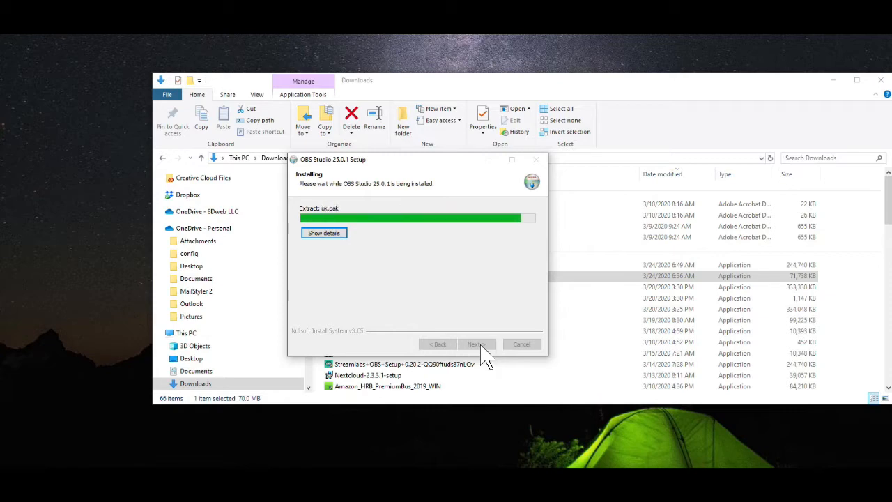
left_click(478, 345)
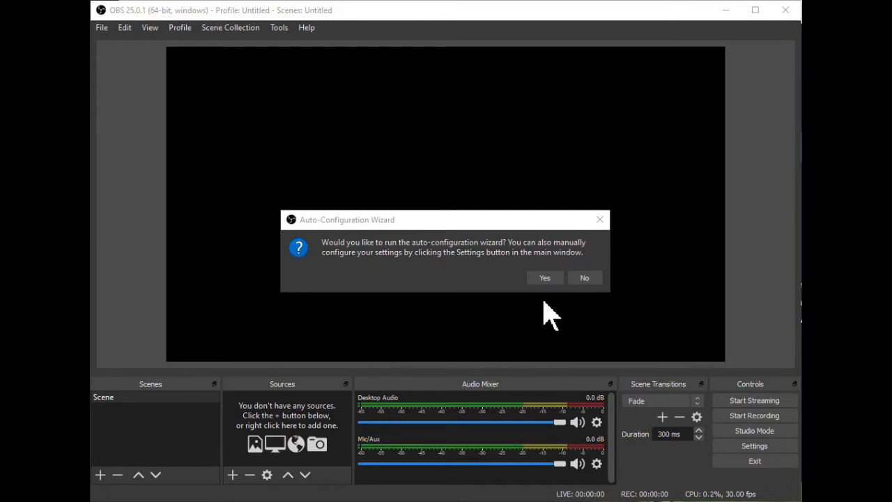
Run the auto-configuration wizard optimized for streaming, using the current 1920x1080 canvas, 60 FPS when possible, and Facebook Live as the service
left_click(545, 278)
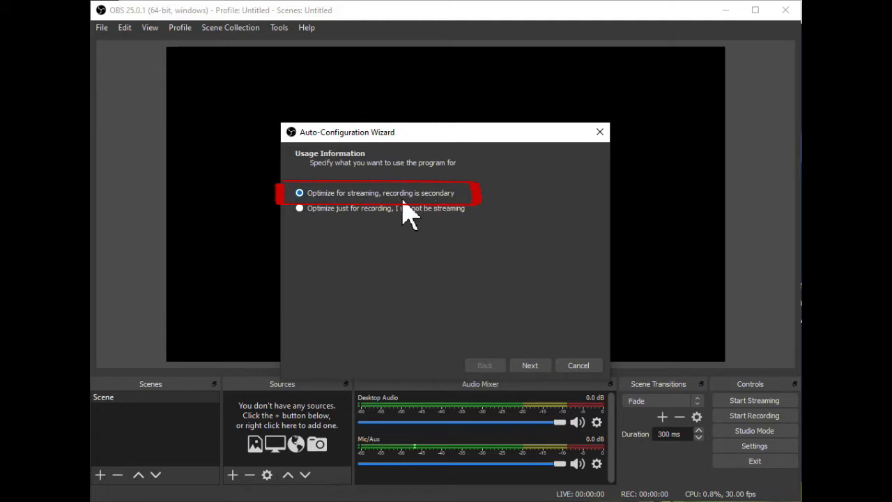
left_click(531, 366)
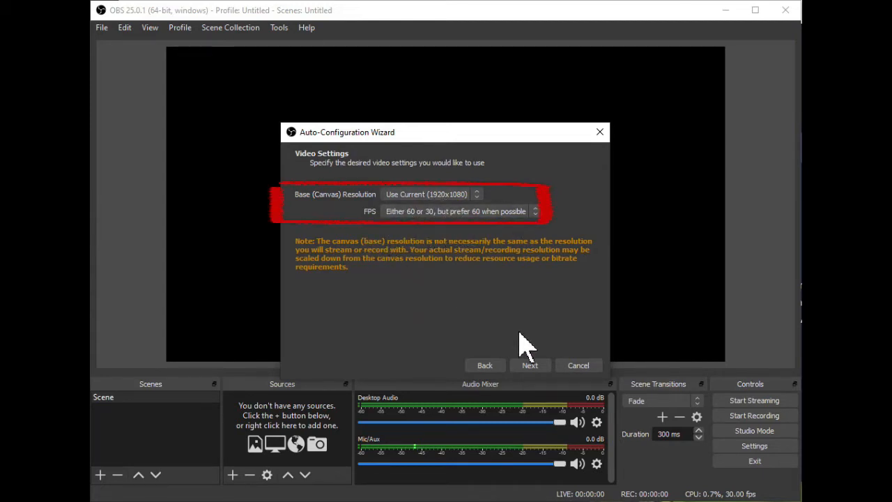
left_click(527, 368)
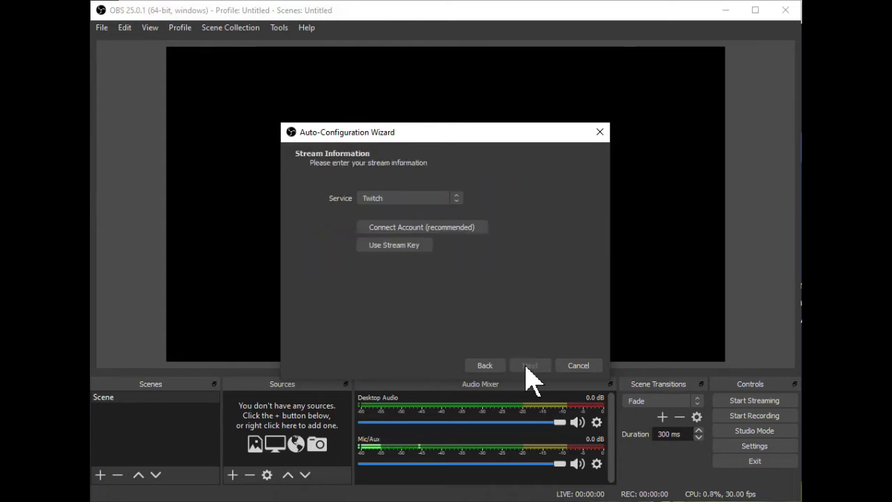
left_click(383, 198)
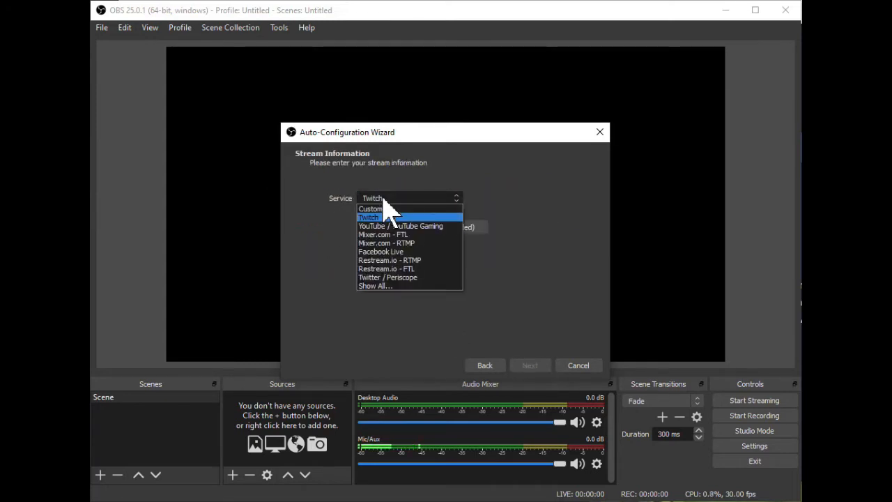
left_click(417, 252)
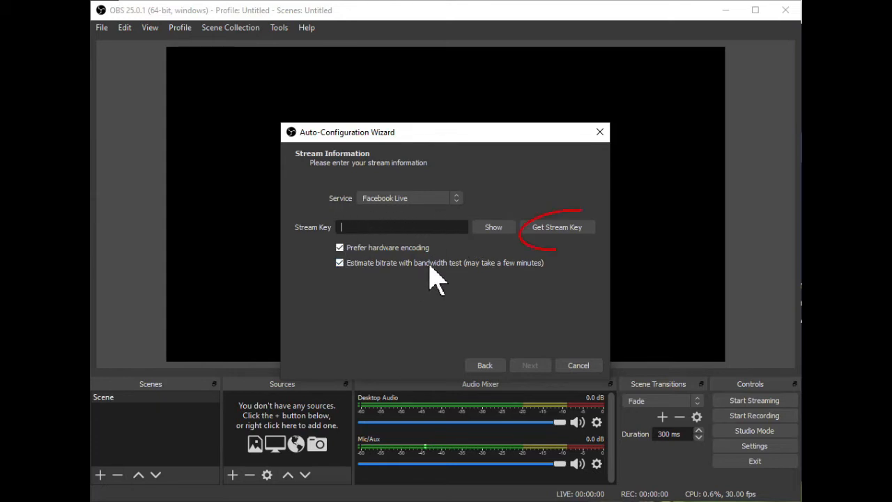
Create a live stream on Facebook, copy its persistent stream key and paste it into the wizard's stream key field
left_click(547, 224)
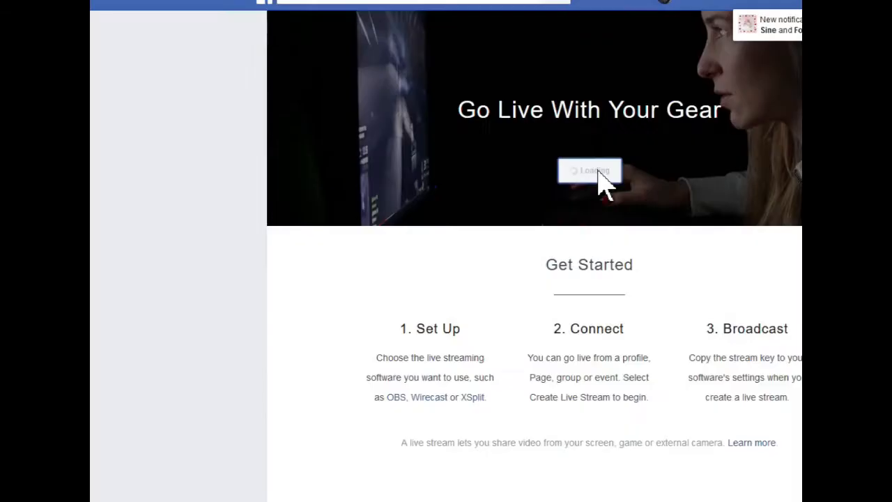
left_click(598, 179)
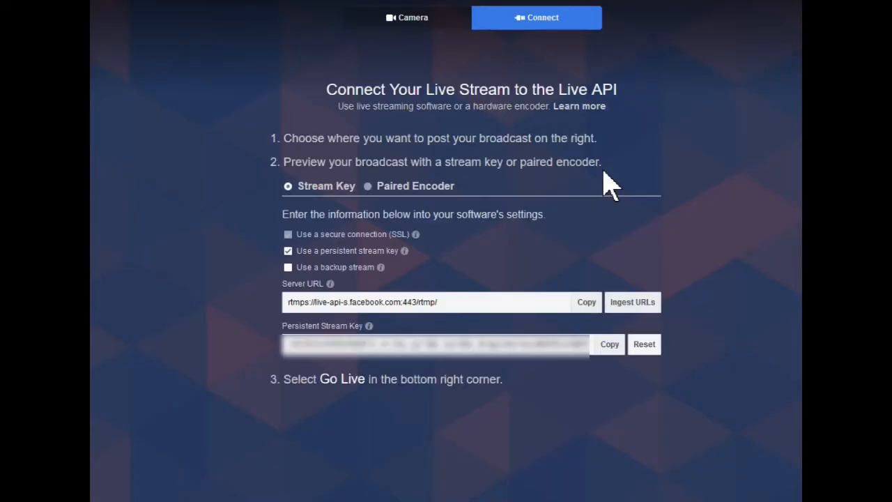
left_click(618, 348)
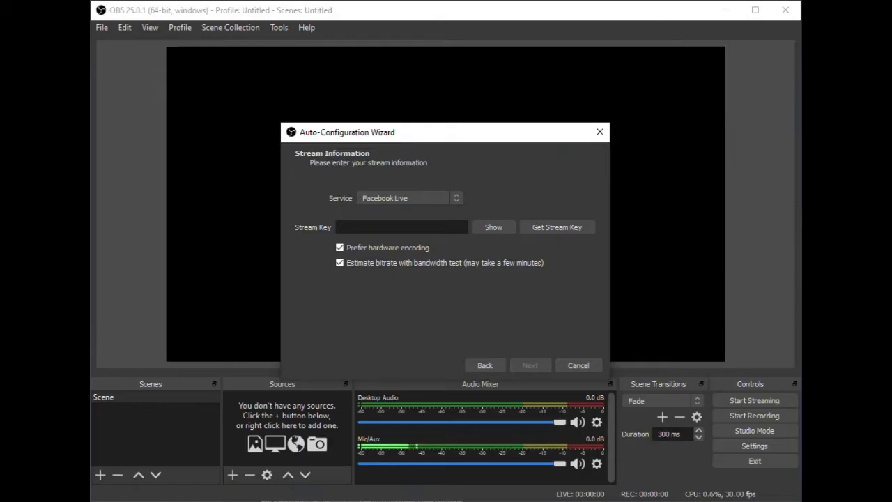
right_click(390, 224)
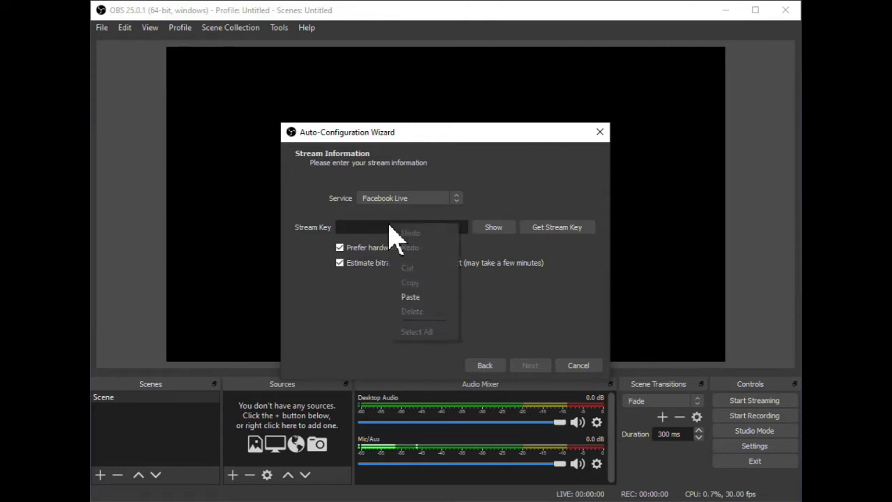
left_click(418, 299)
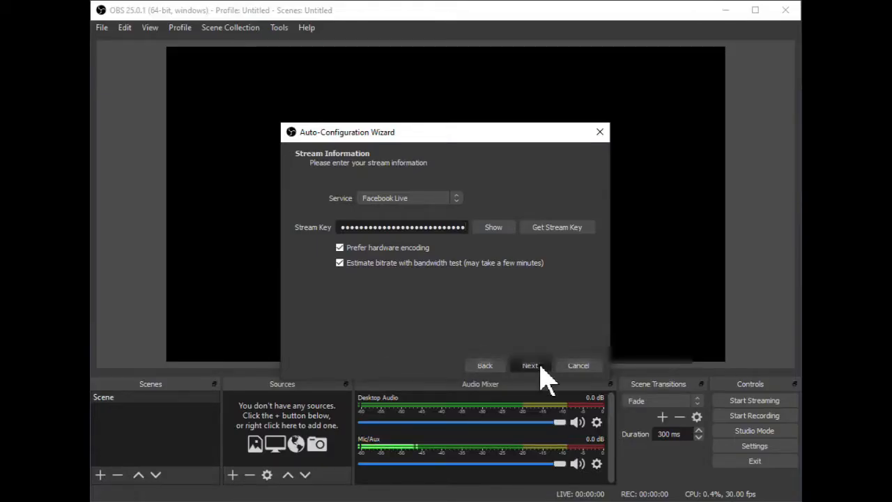
Run the wizard's bandwidth test and apply the recommended streaming settings
left_click(531, 366)
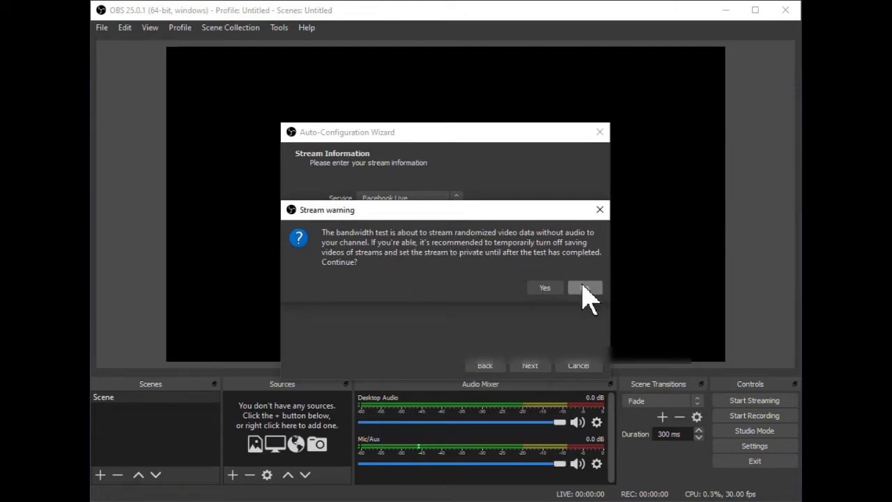
left_click(541, 289)
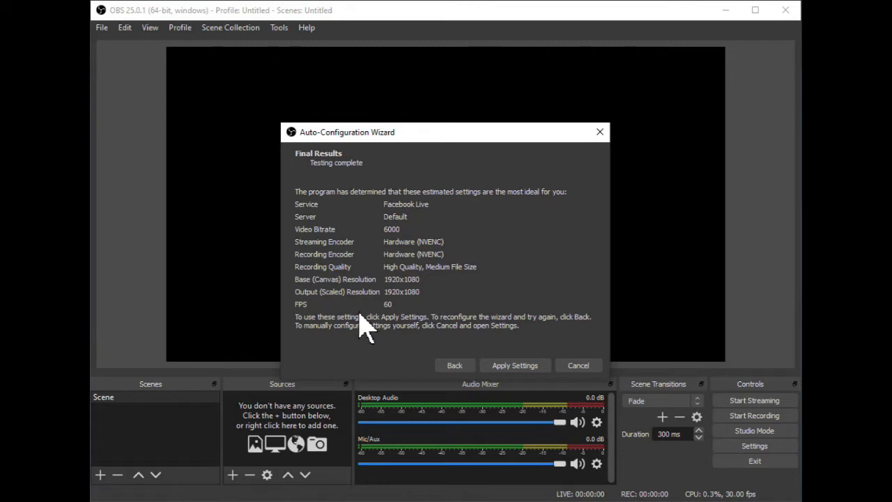
left_click(516, 366)
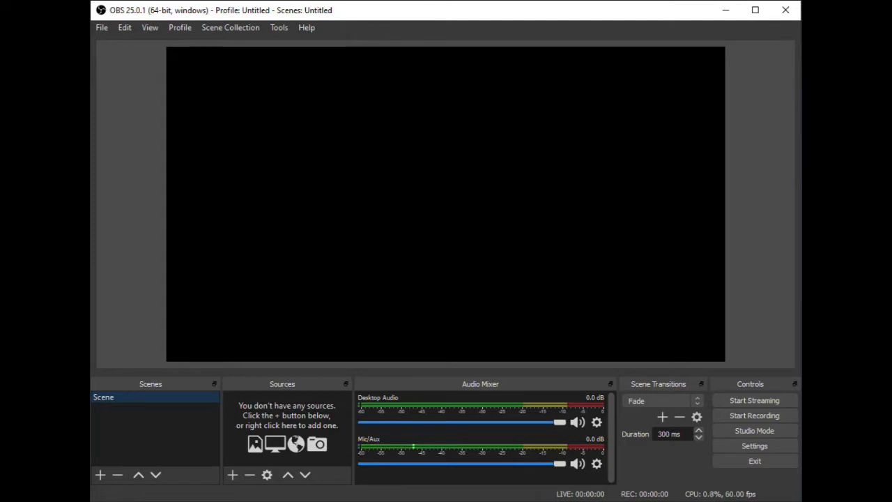
Add a new scene named "TEST ONE"
mouse_move(381, 12)
left_mouse_down()
mouse_move(356, 4)
mouse_move(386, 20)
left_mouse_up()
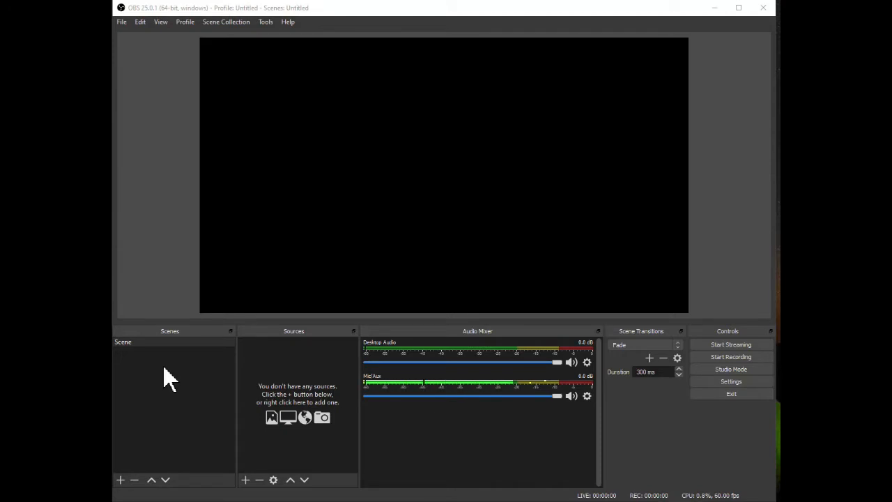
left_click(120, 480)
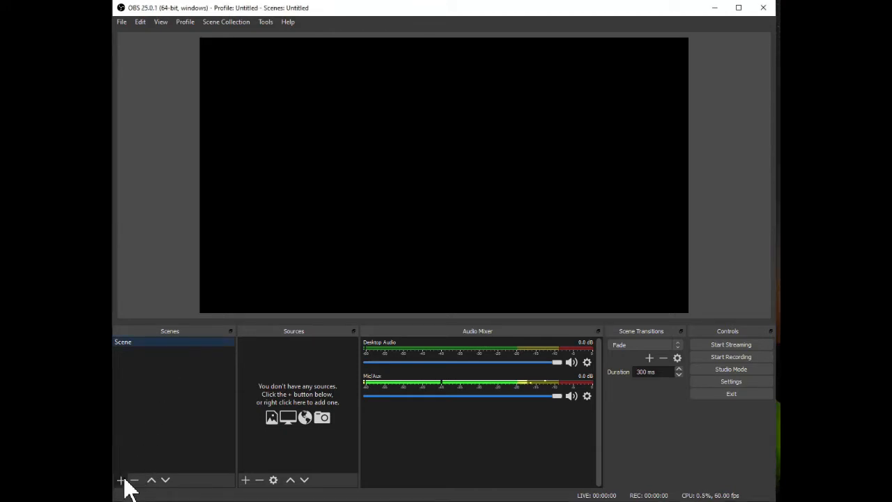
type("TEST ONE")
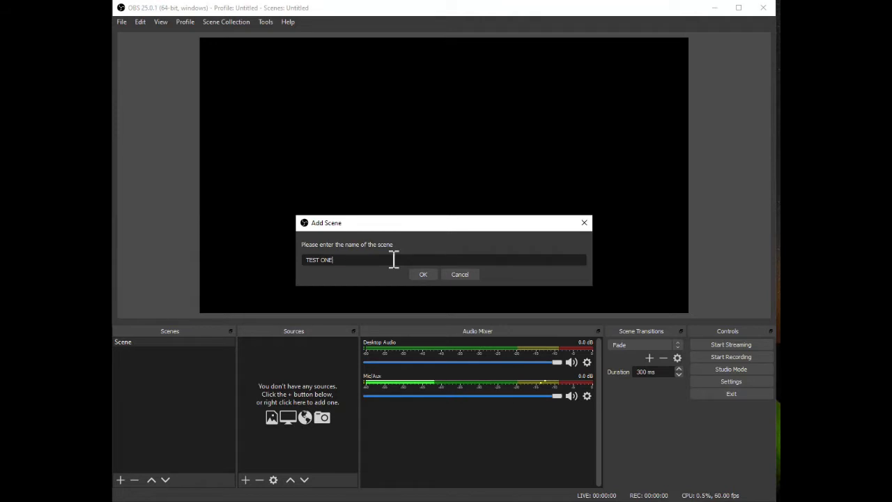
left_click(430, 277)
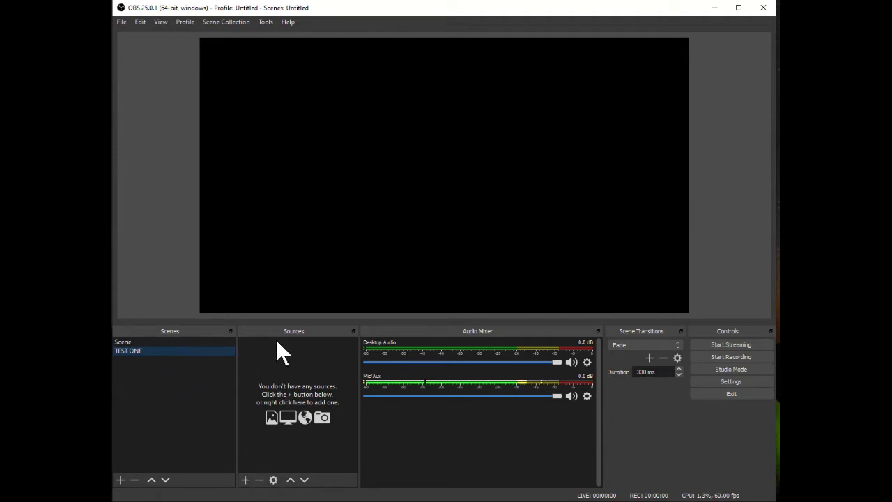
Add a video capture device source named "Logitech Stream Cam" to the TEST ONE scene, keeping Logitech StreamCam as its device
left_click(245, 480)
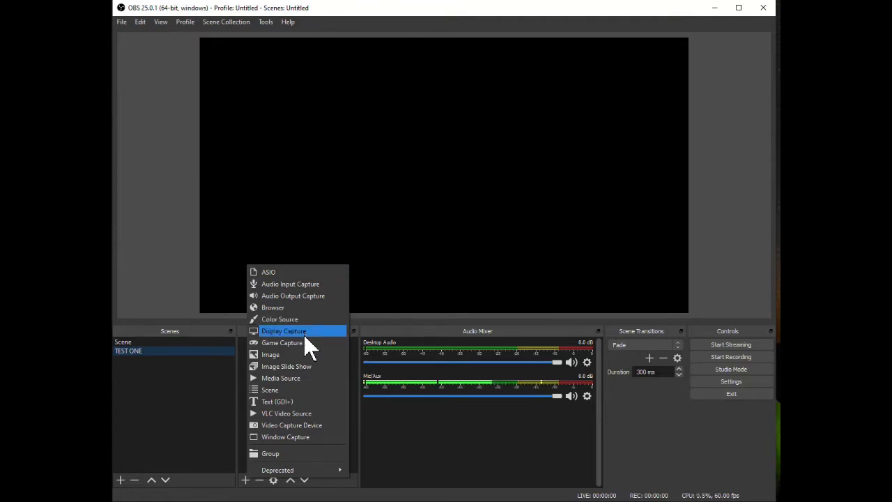
left_click(298, 427)
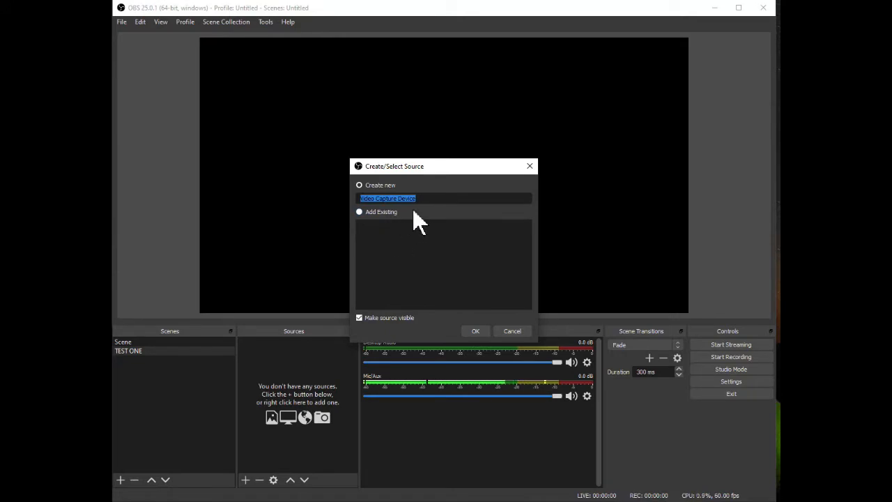
type("Logitech Stream Cam")
left_click(473, 329)
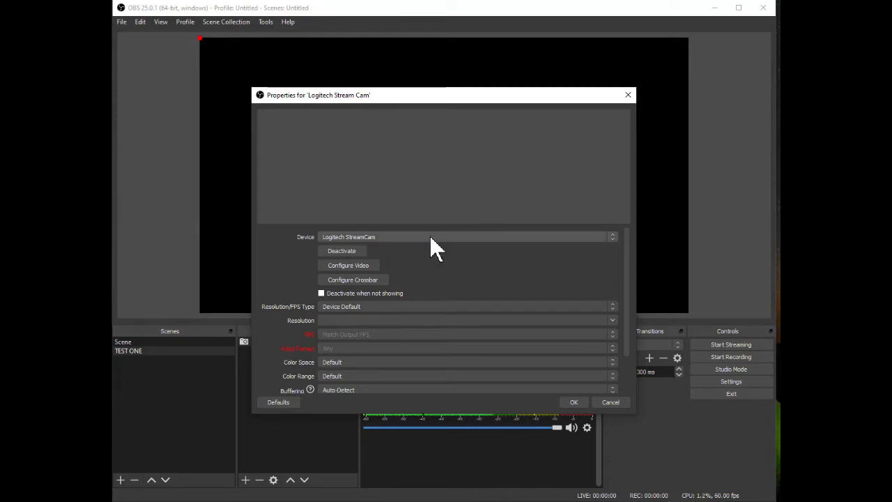
left_click(608, 236)
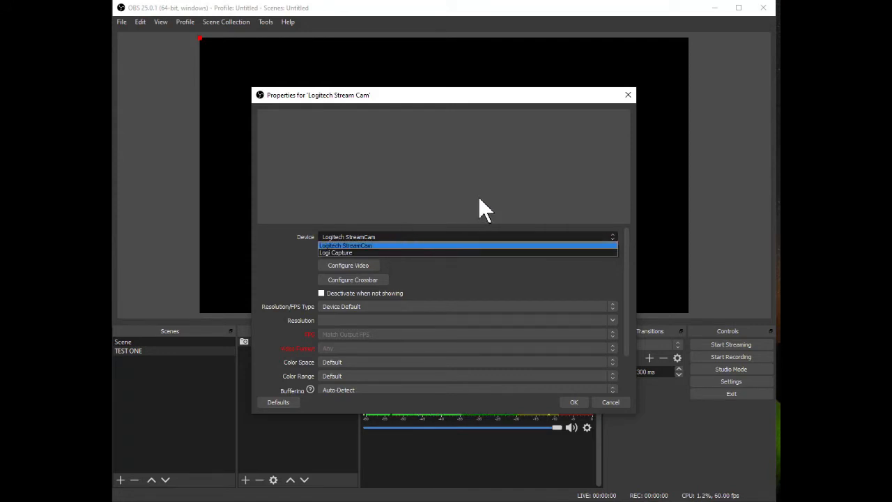
left_click(284, 253)
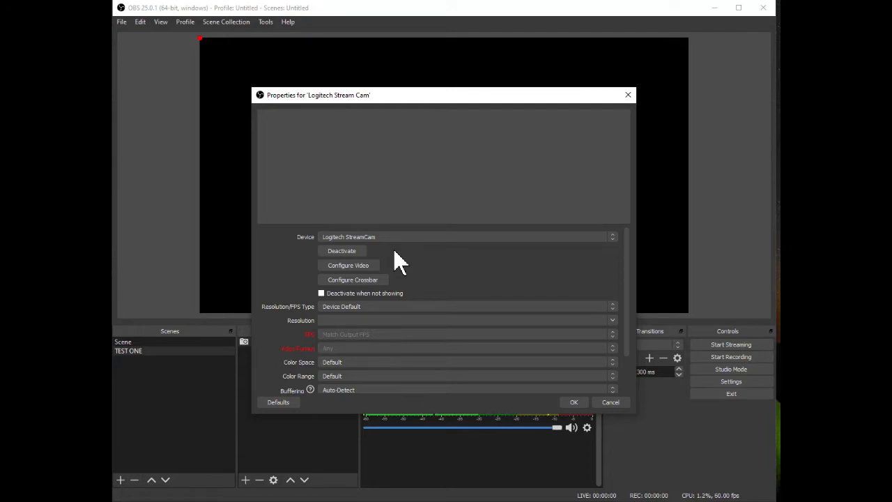
Review the webcam's Video Proc Amp and Camera Control settings, including automatic focus and exposure, and accept the source properties
left_click(346, 265)
left_click_drag(129, 85, 493, 134)
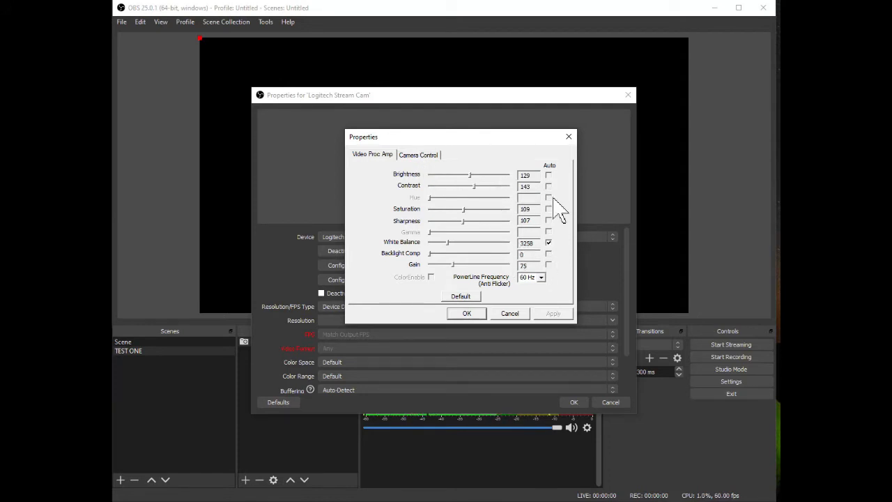
left_click(425, 155)
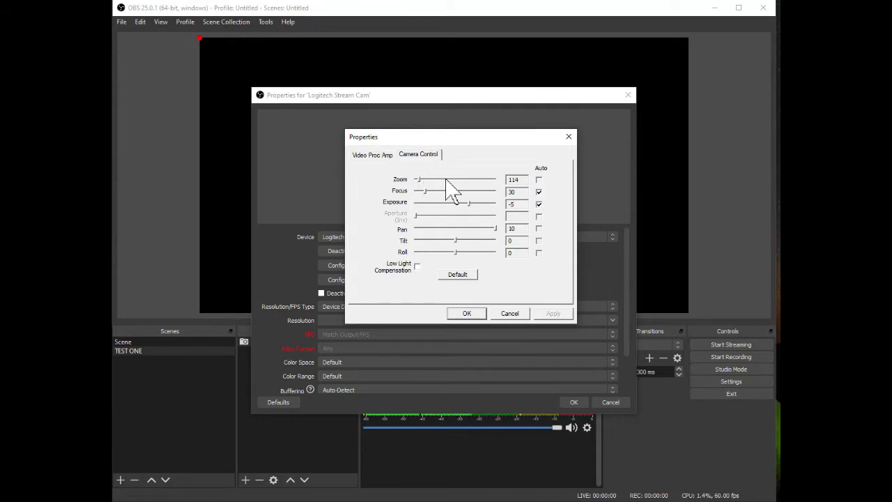
left_click(538, 204)
left_click(539, 191)
left_click(538, 204)
left_click(376, 156)
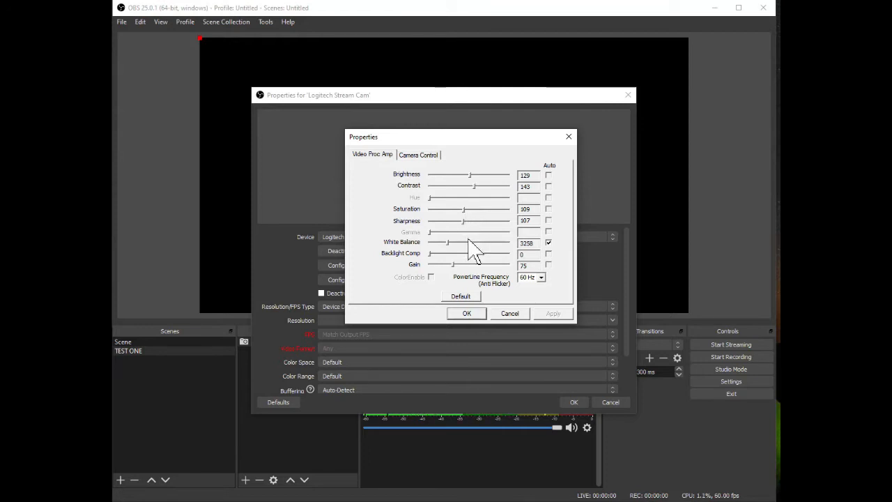
left_click(467, 314)
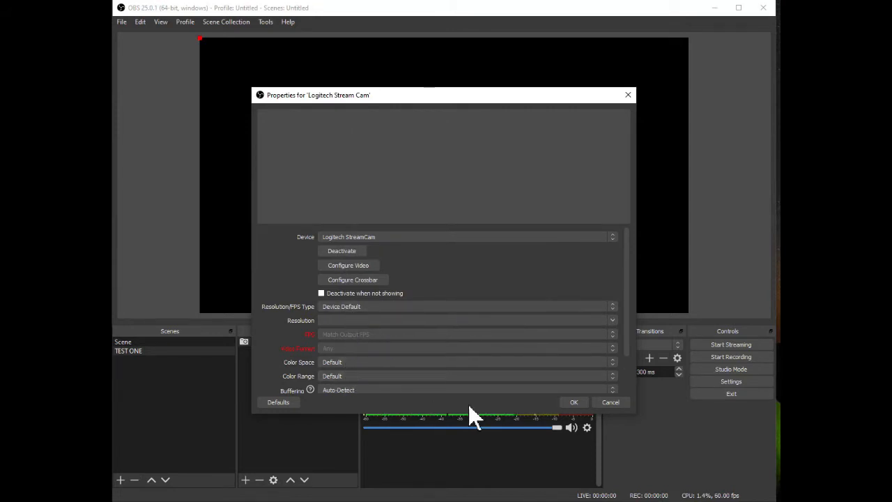
left_click(570, 403)
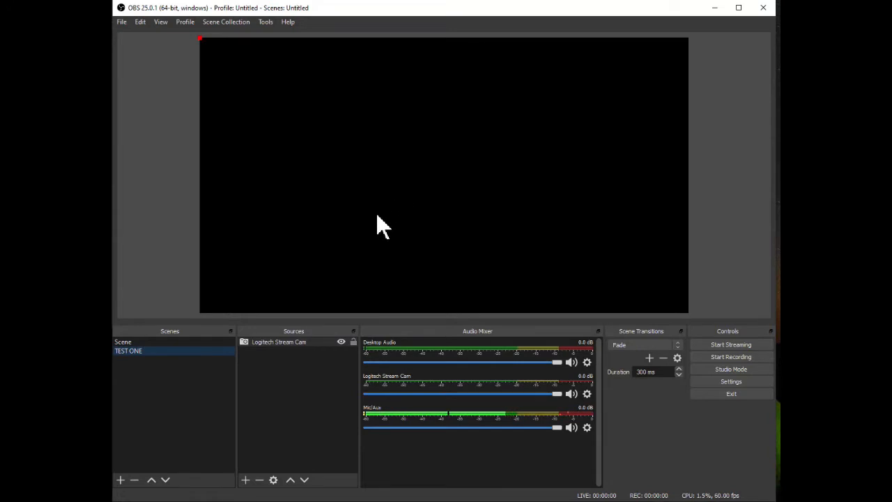
Launch the presentation software that shows the Bible verse slides on the second display through the Windows search
left_click(296, 341)
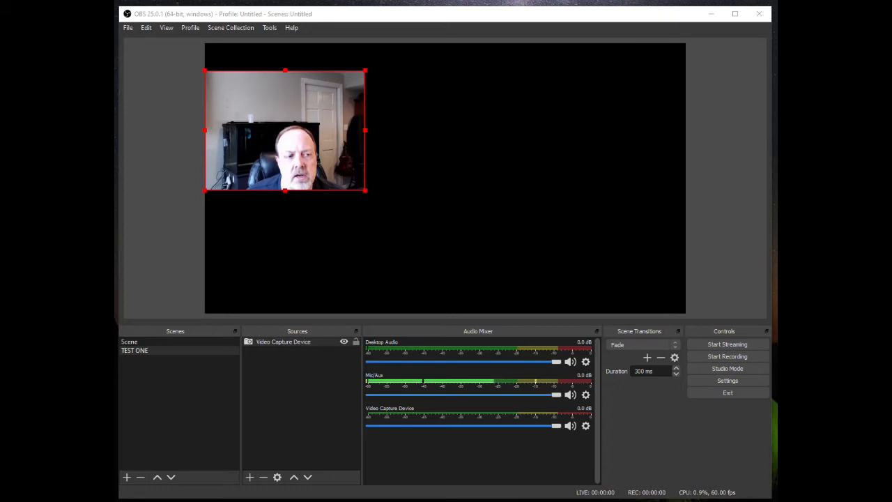
key("super+s")
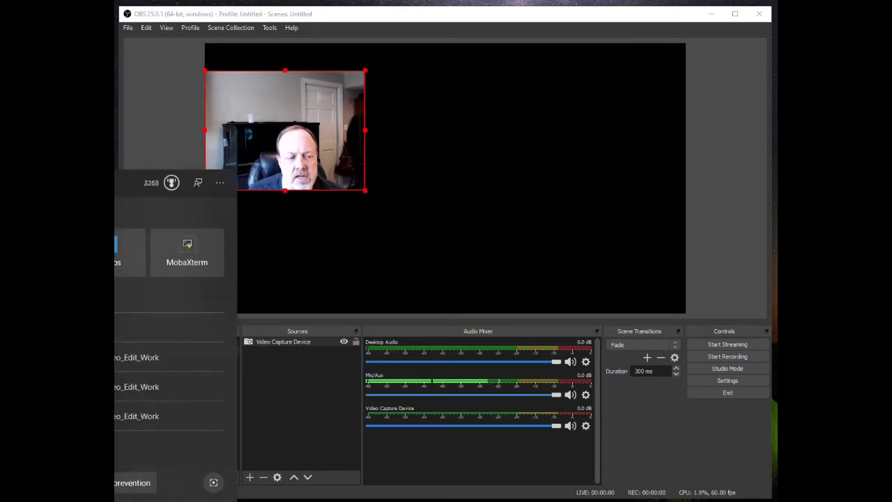
type("p")
key("Return")
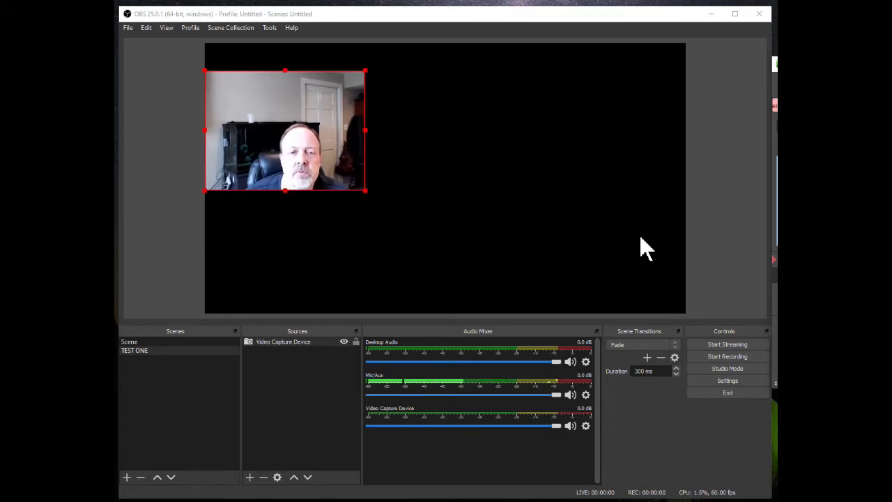
Add a Display Capture source showing Display 2 (1280x720) to the TEST ONE scene and enlarge it to fill the canvas
left_click(147, 351)
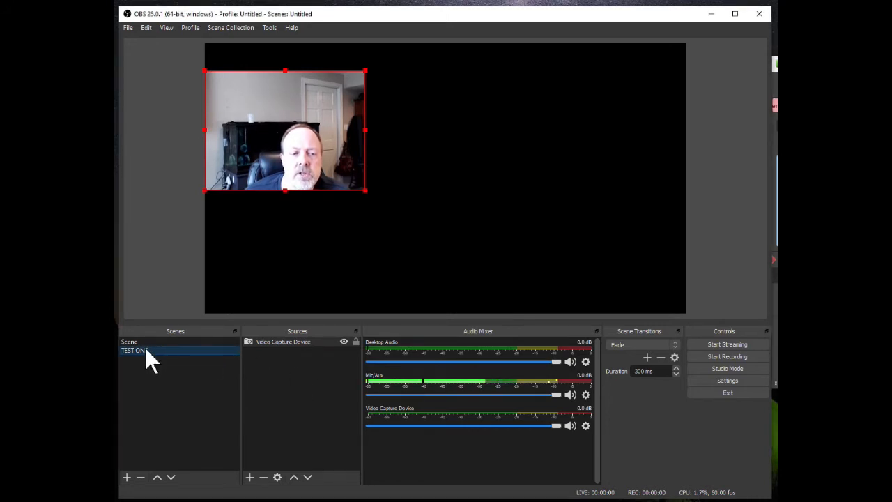
left_click(296, 341)
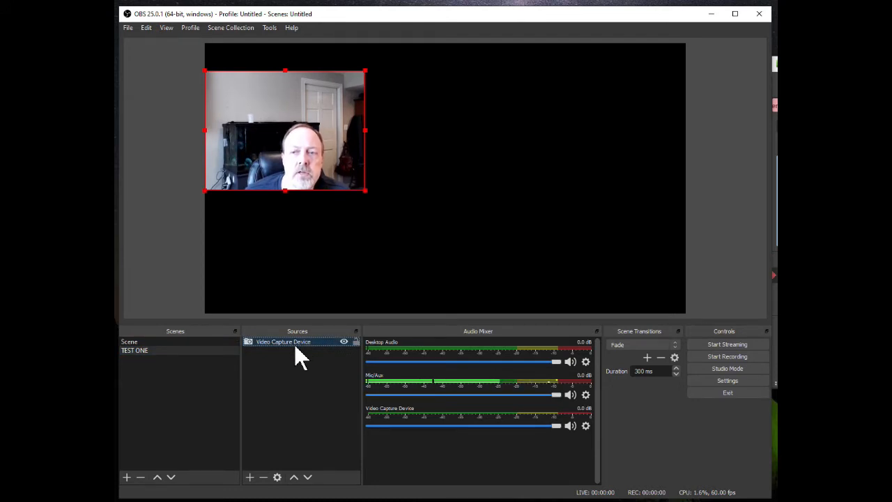
left_click(249, 477)
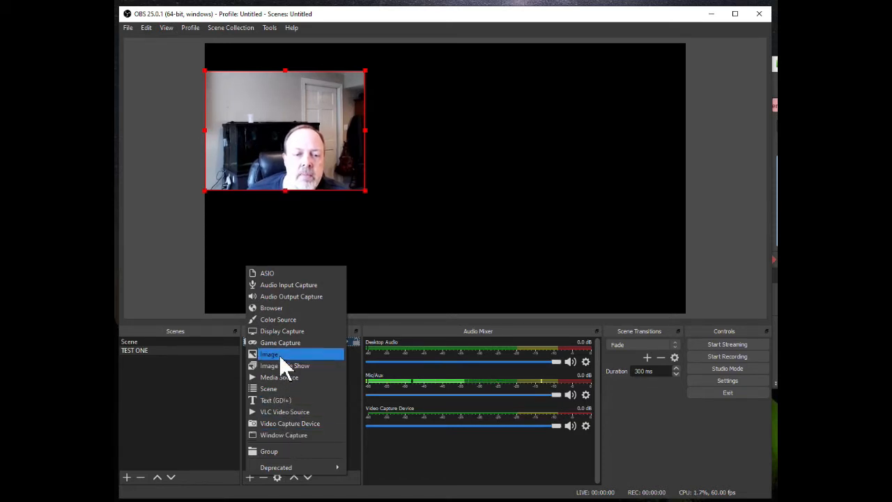
left_click(280, 331)
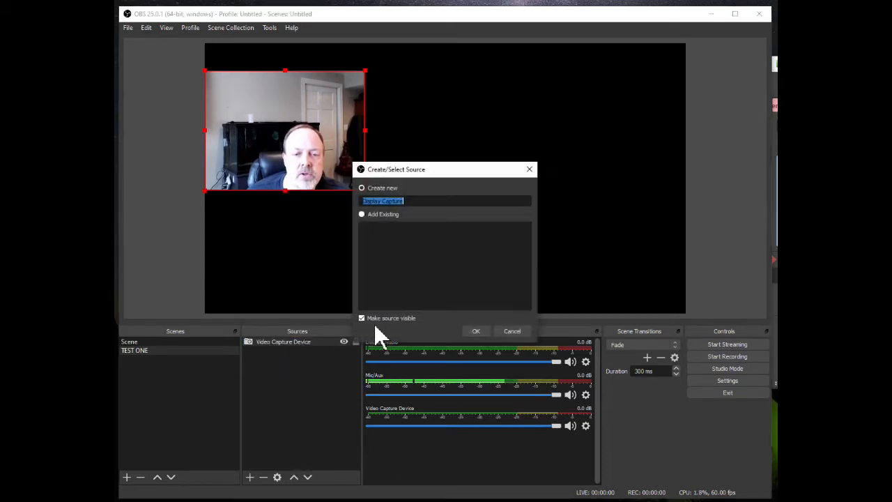
left_click(476, 331)
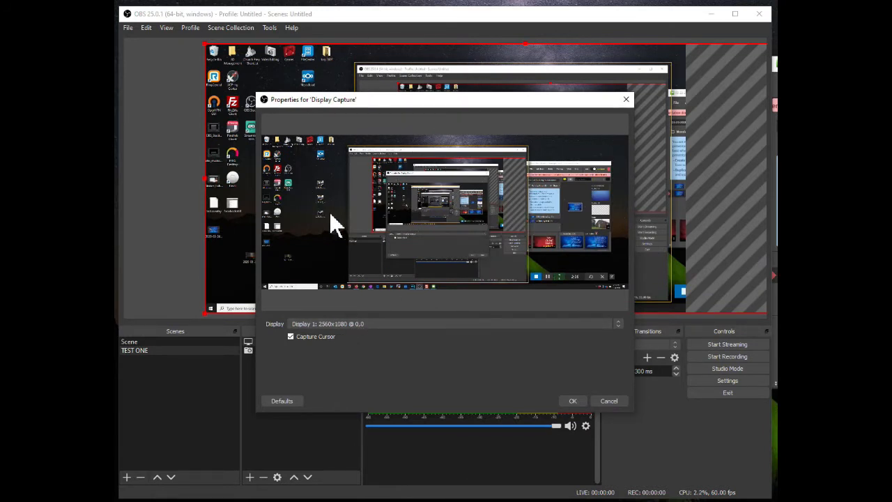
left_click(402, 323)
left_click(385, 337)
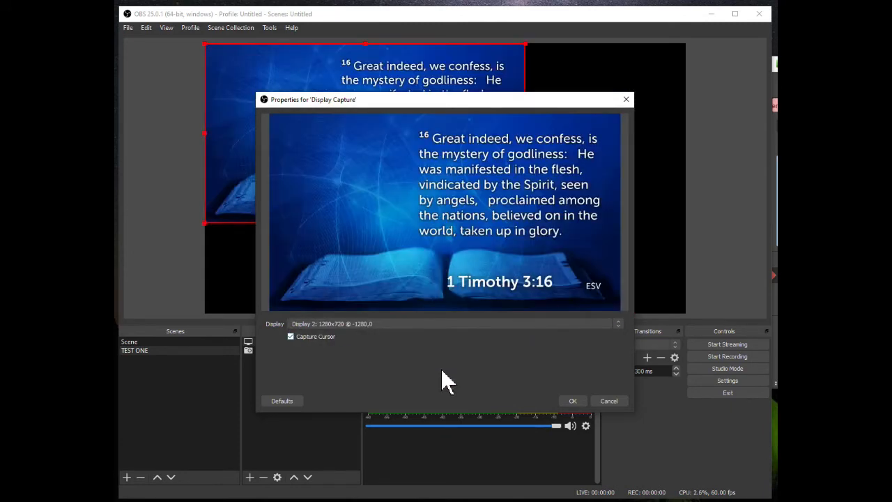
left_click(573, 401)
mouse_move(398, 104)
left_mouse_down()
mouse_move(403, 114)
mouse_move(397, 105)
left_mouse_up()
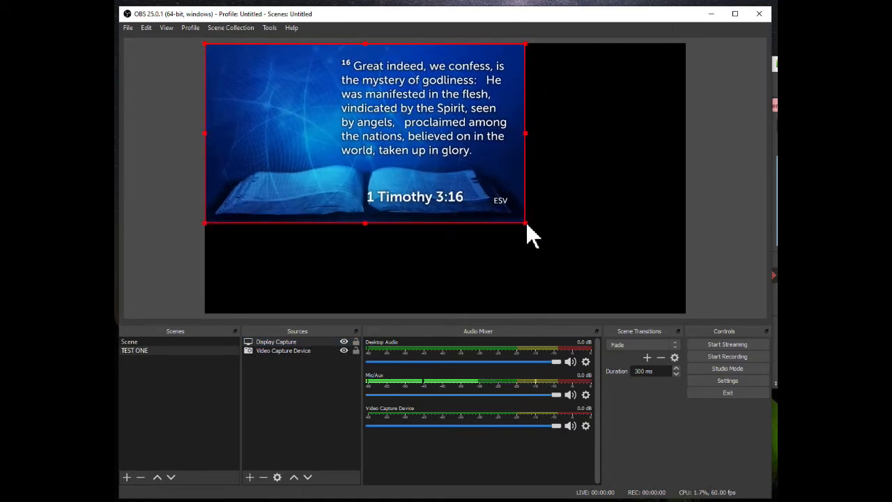
left_click_drag(524, 223, 653, 315)
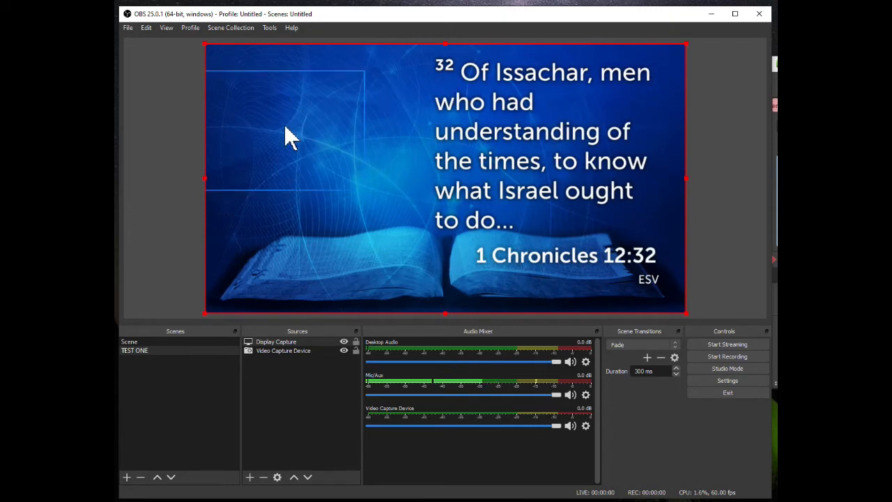
Order the Display Capture source below the Video Capture Device and move the webcam picture beside the verse text
left_click(278, 345)
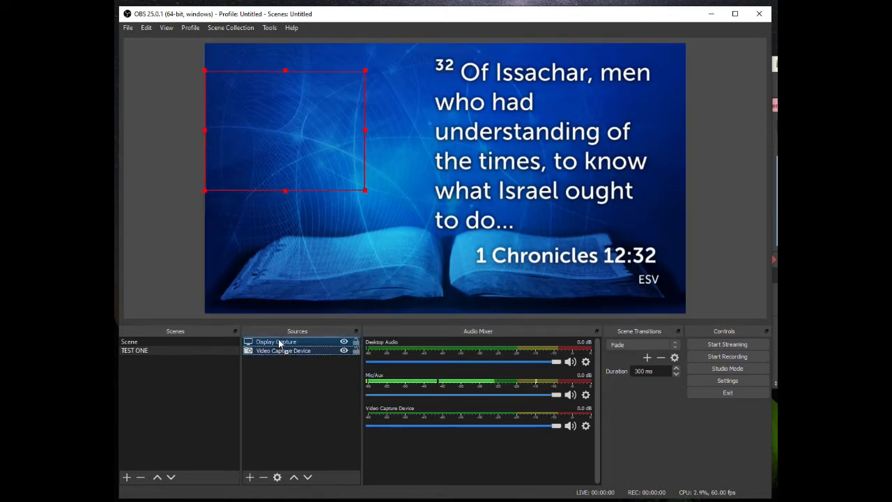
left_click_drag(278, 341, 279, 354)
left_click_drag(297, 162, 325, 208)
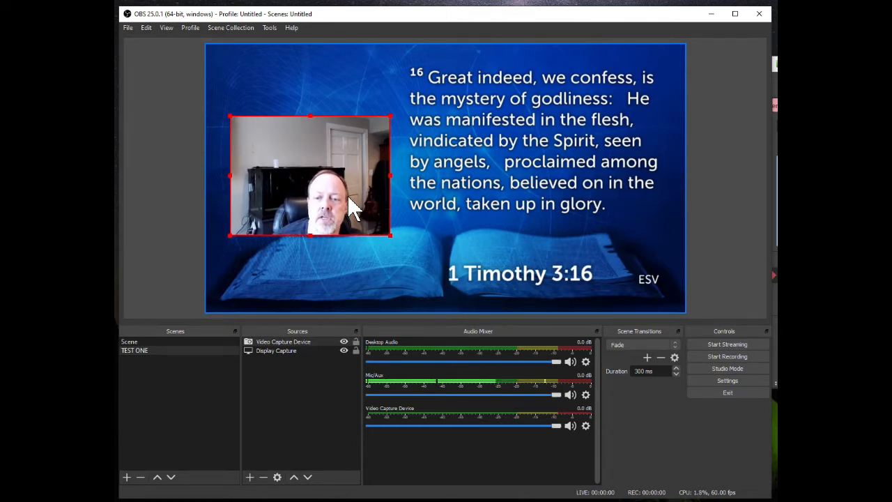
Start streaming the TEST ONE scene and stop the stream after a test of about 15 seconds
left_click(727, 342)
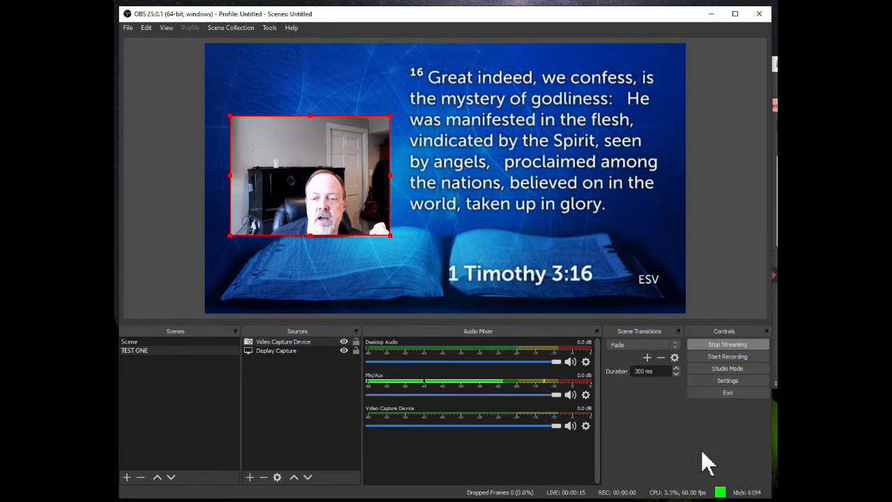
left_click(744, 342)
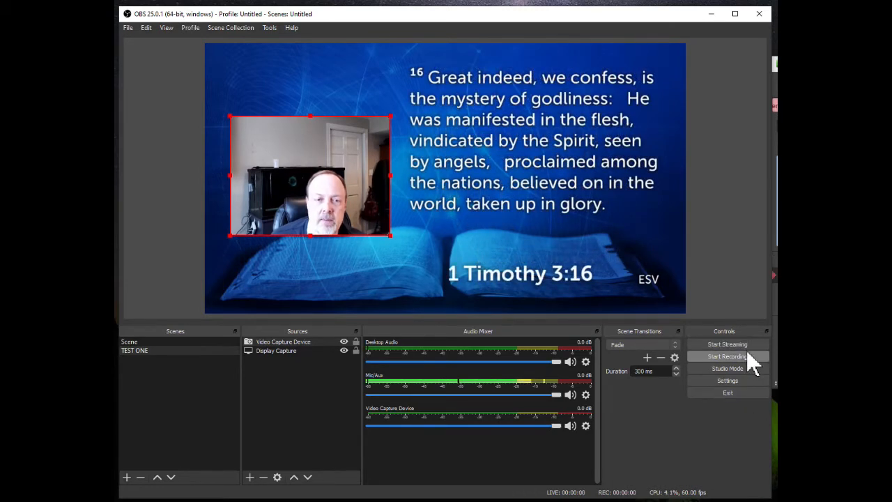
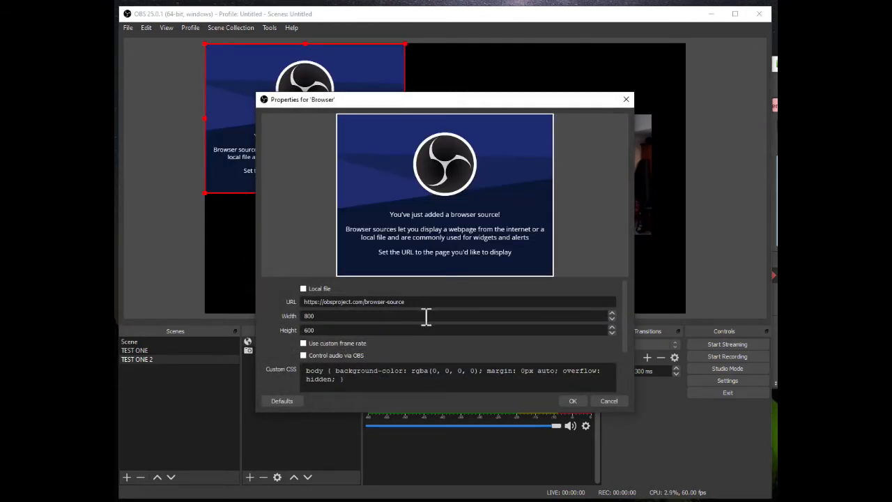
Accept the Browser source with its 800 by 600 size in TEST ONE 2 and move it closer to the webcam picture
left_click(573, 401)
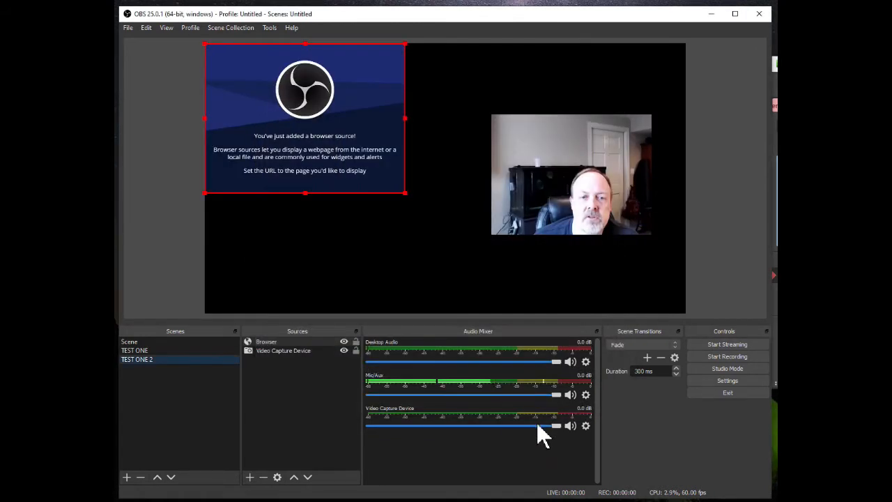
left_click_drag(347, 139, 382, 156)
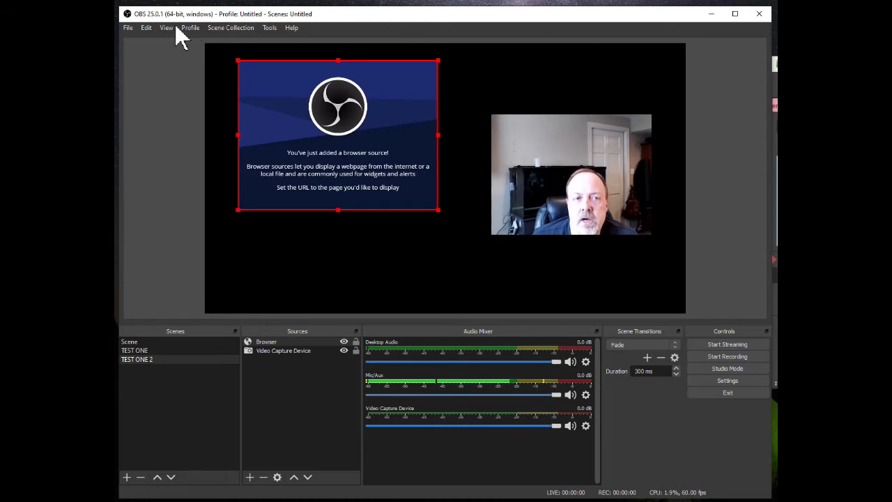
Close OBS Studio, switch to Streamlabs OBS and fit its whole window into the recorded area
left_click(761, 21)
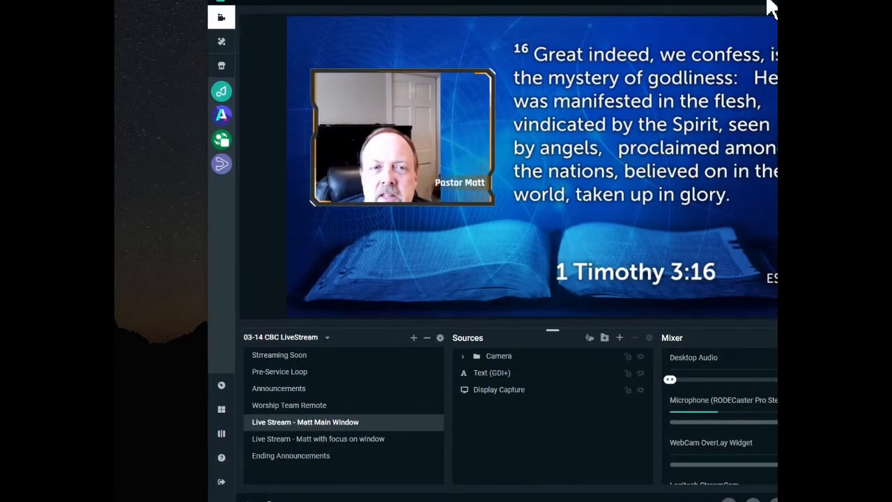
left_click_drag(766, 1, 678, 18)
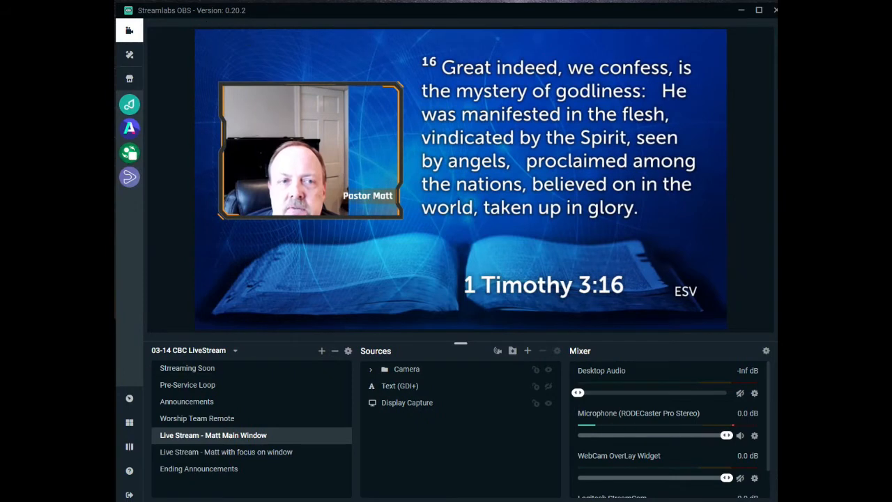
left_click_drag(116, 1, 139, 35)
left_click_drag(430, 40, 418, 8)
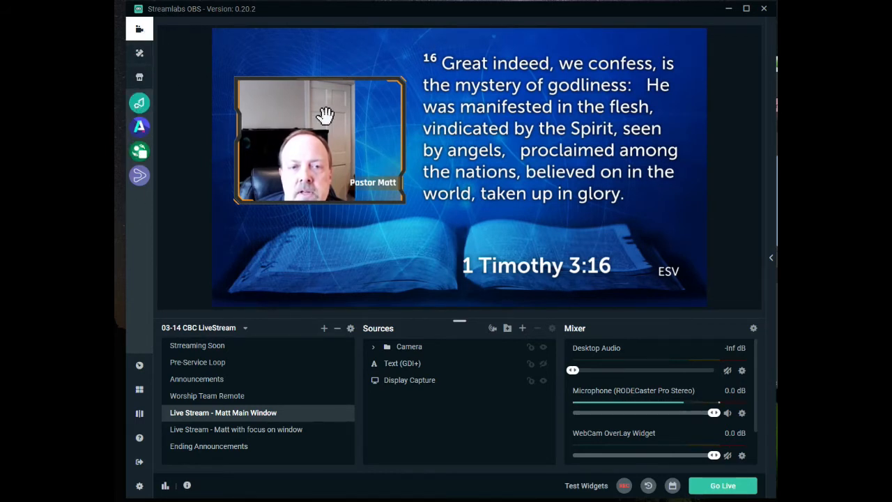
Examine the themes, the App Store and the installed Pretzel, Advanced Overlay Maker, Better Motion and StreamSocial apps
left_click(141, 54)
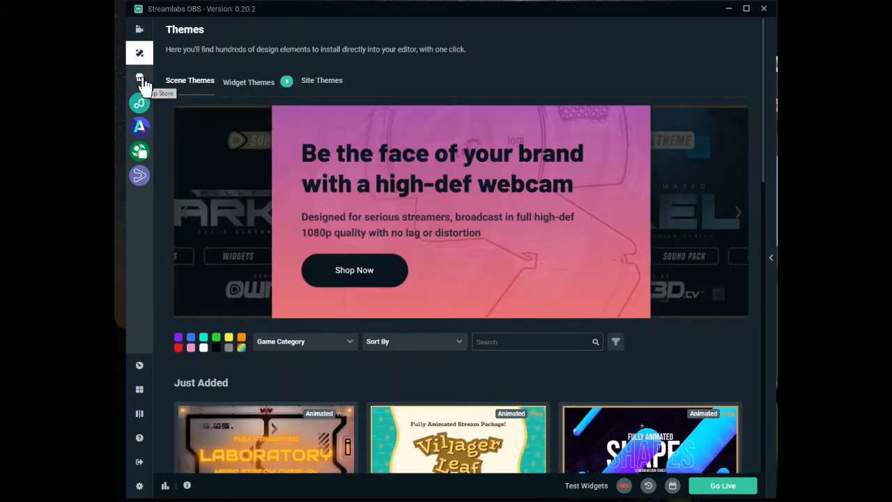
left_click(141, 80)
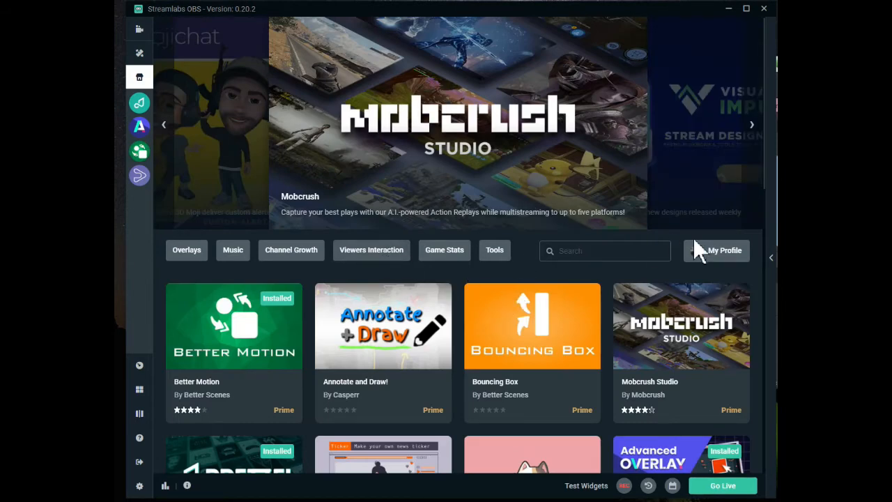
scroll(634, 275, "down", 2)
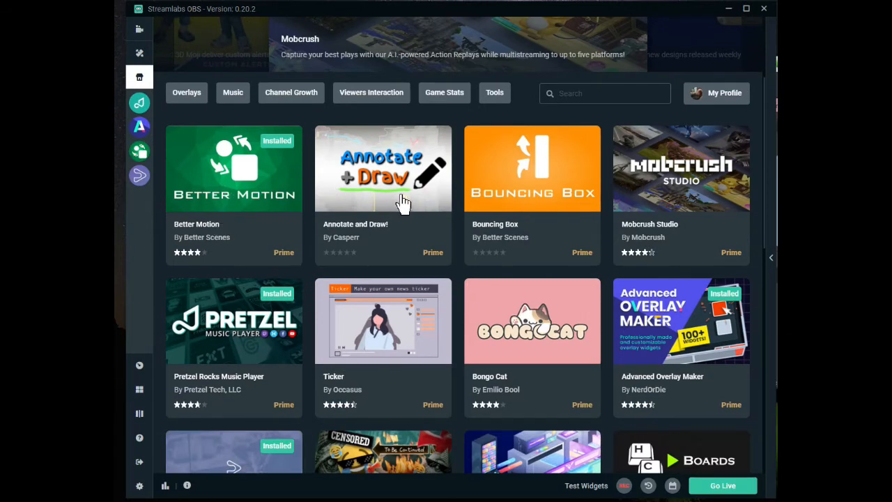
left_click(141, 103)
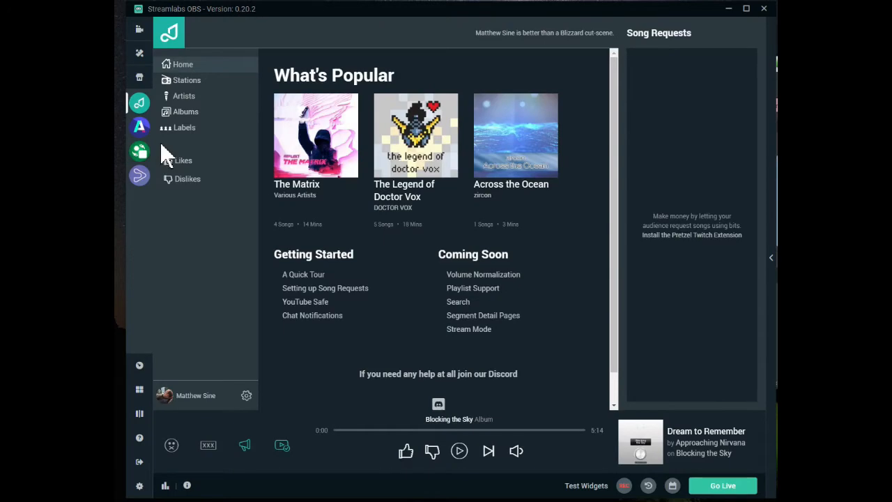
left_click(139, 126)
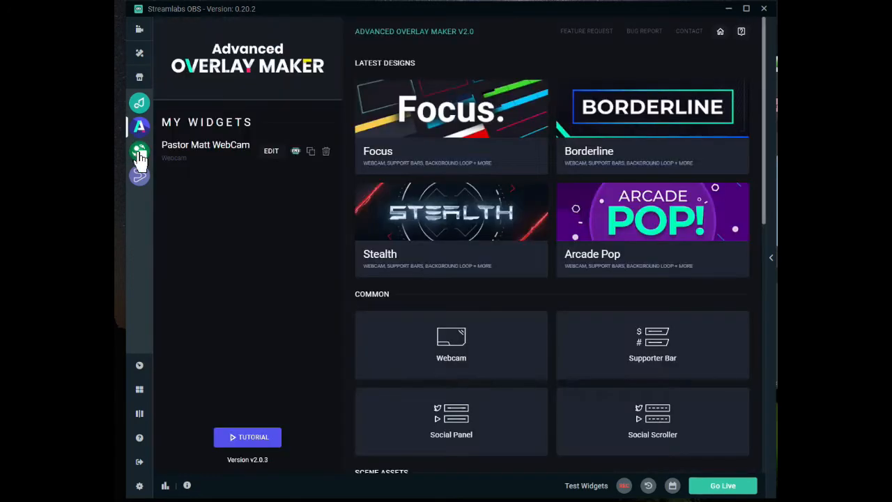
left_click(139, 155)
left_click(140, 177)
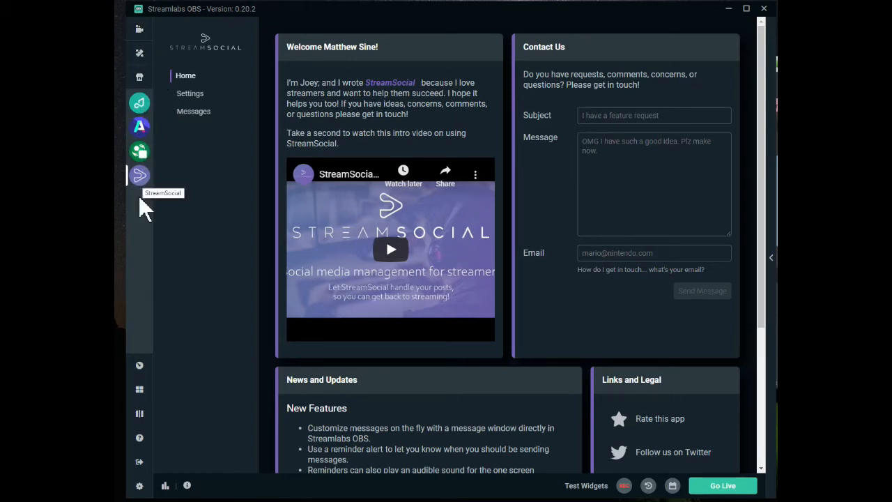
View the Streamlabs dashboard in the web browser, then close the browser with both of its tabs
left_click(139, 365)
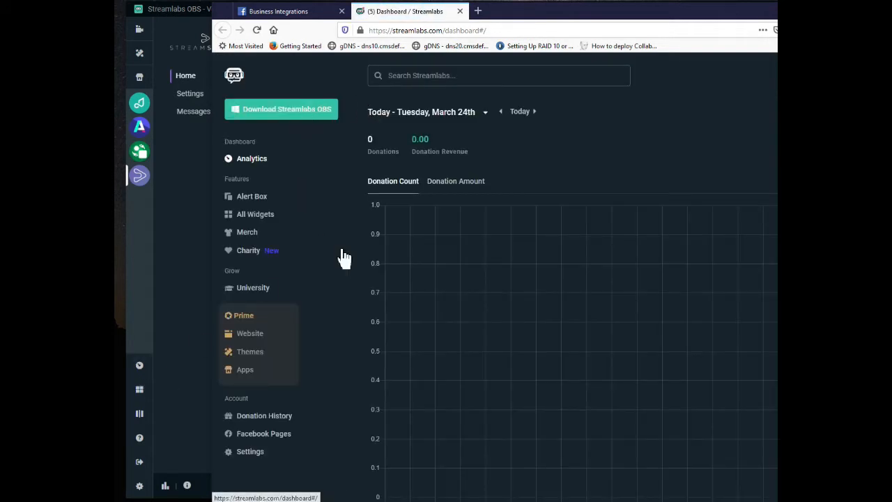
left_click_drag(846, 18, 823, 12)
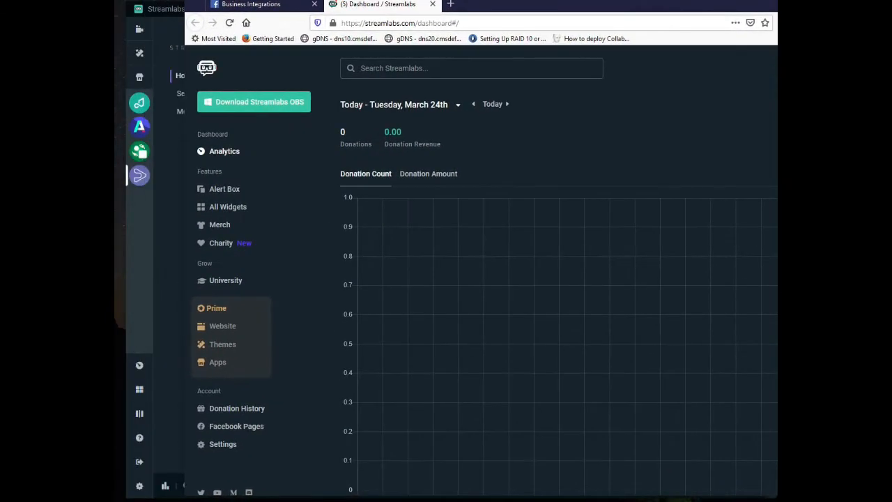
left_click(766, 4)
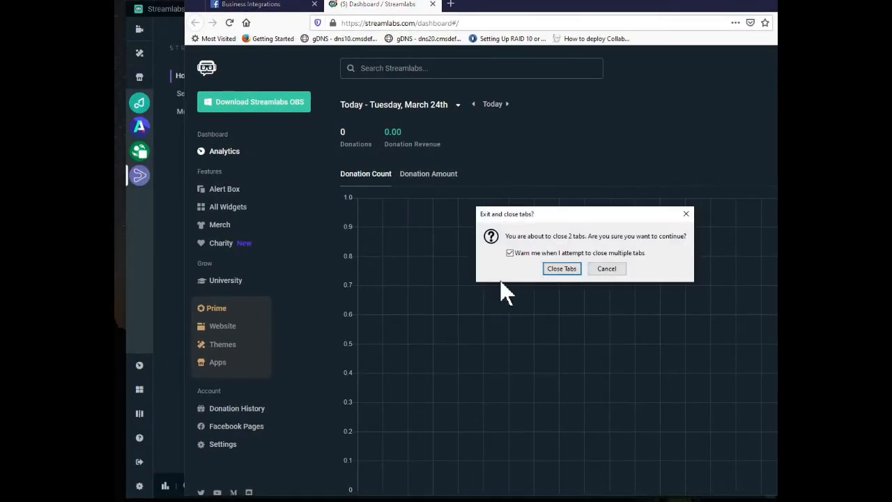
left_click(556, 270)
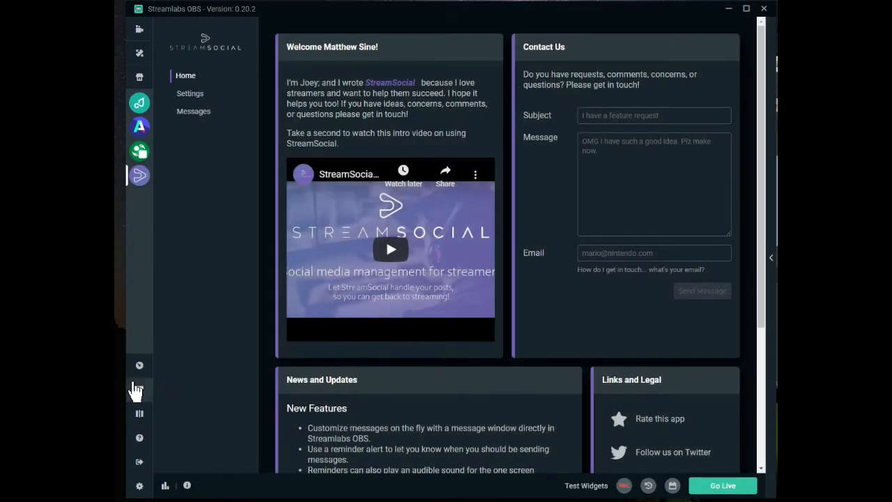
Review the layout customization and save the layout with Stream Display above Scene Selector, Source Selector and Audio Mixer
left_click(138, 388)
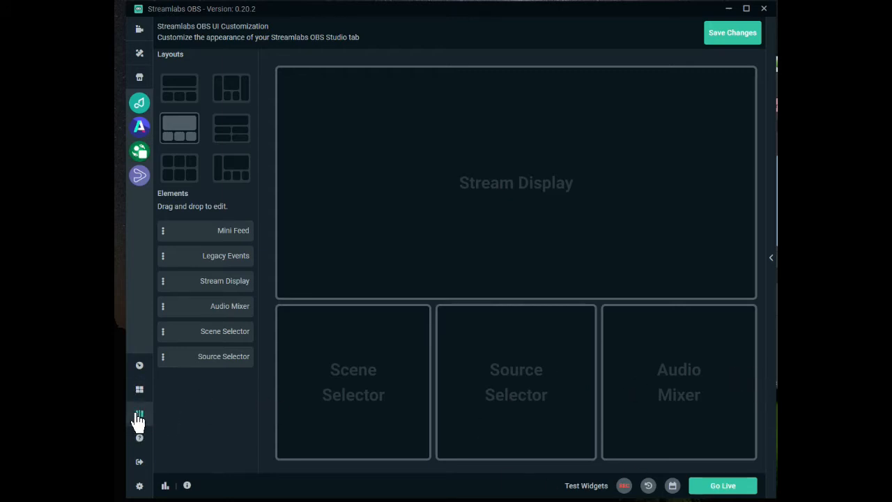
left_click(756, 27)
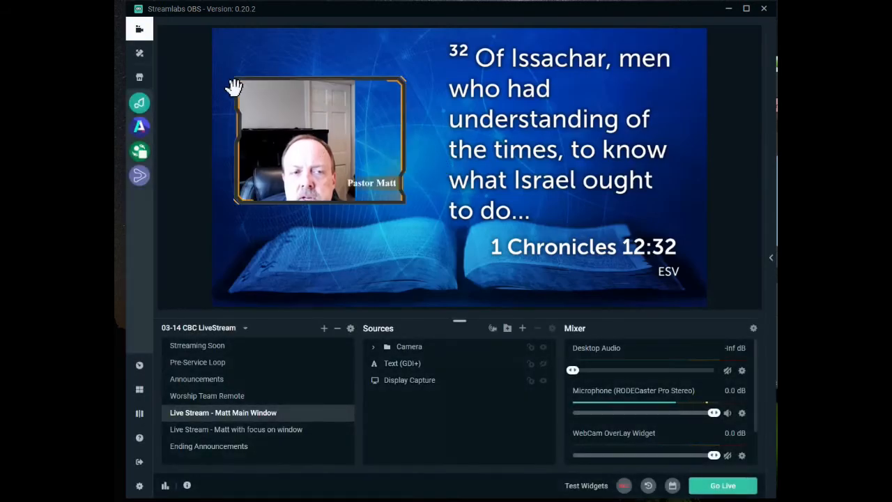
Turn on Studio Mode and load the "Strreaming Soon" scene into the edit preview
left_click(139, 414)
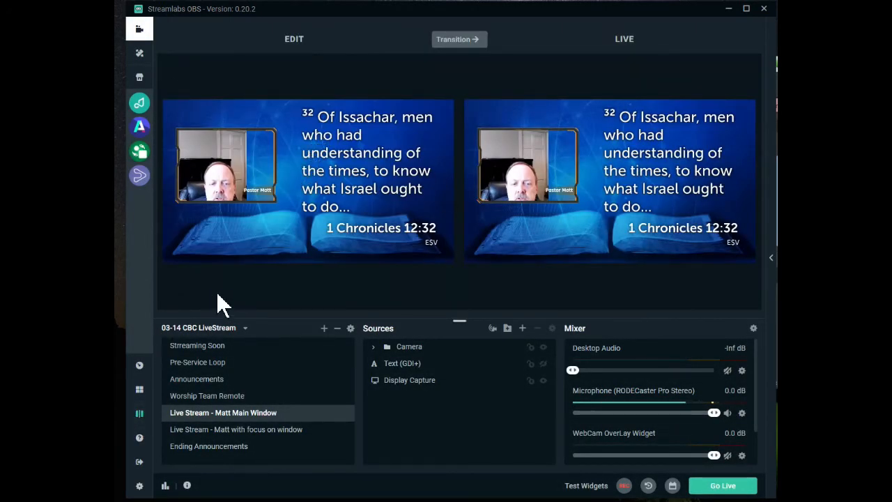
left_click(202, 346)
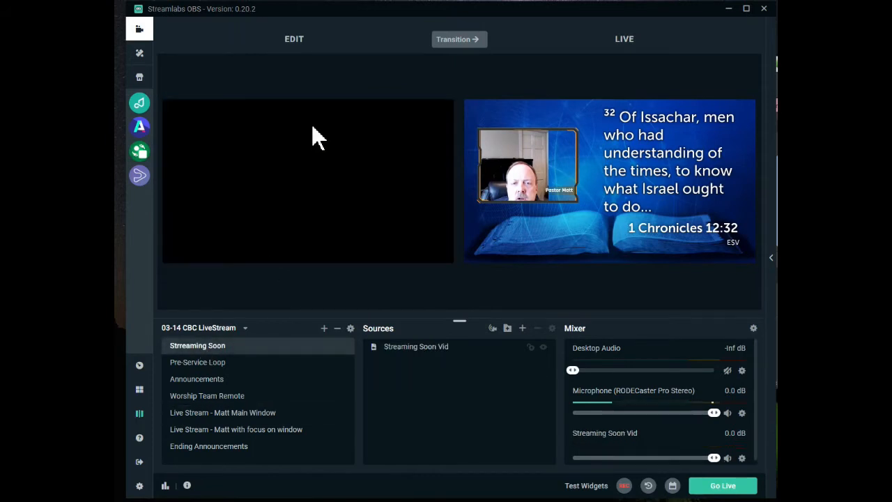
Load the Pre-Service Loop and Announcements scenes into the edit preview, transition Announcements to live and turn off Studio Mode
left_click(196, 365)
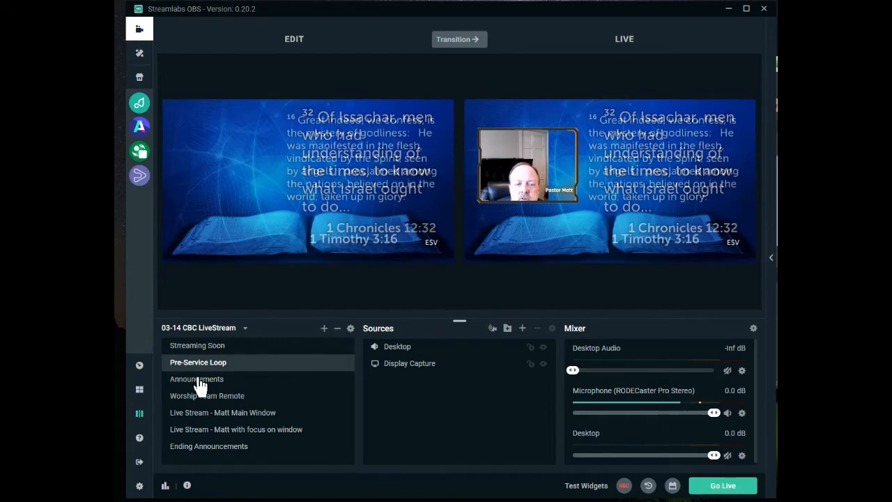
left_click(198, 380)
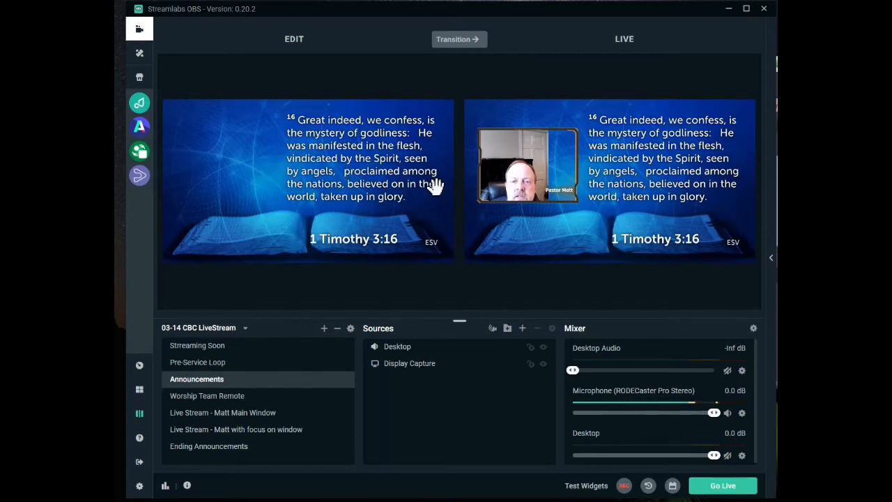
left_click(473, 39)
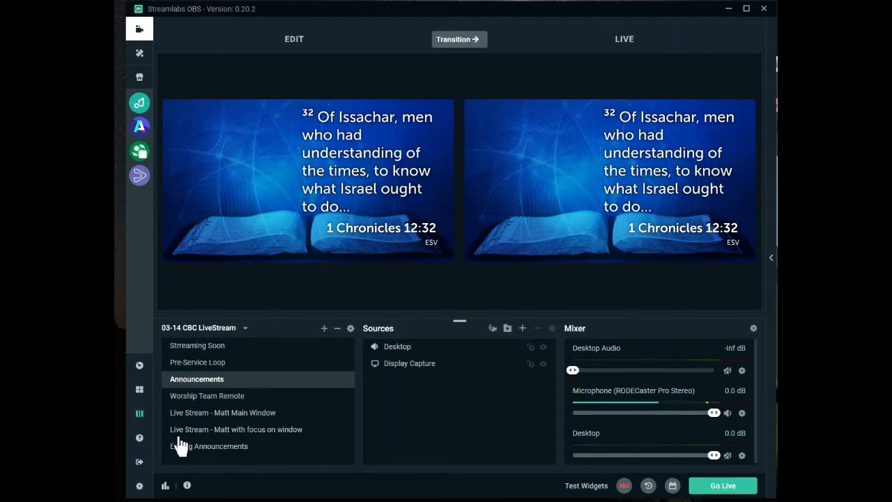
left_click(140, 414)
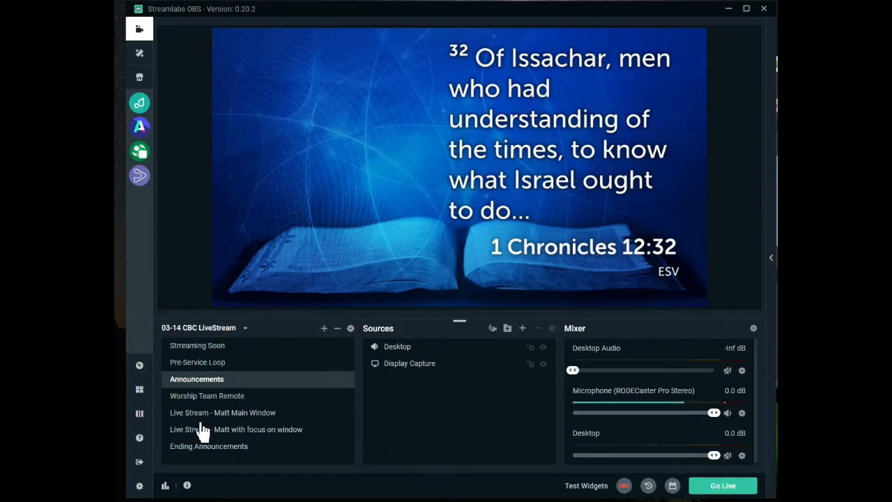
View the Streamlabs Help Center in the web browser, then return to Streamlabs OBS
left_click(139, 441)
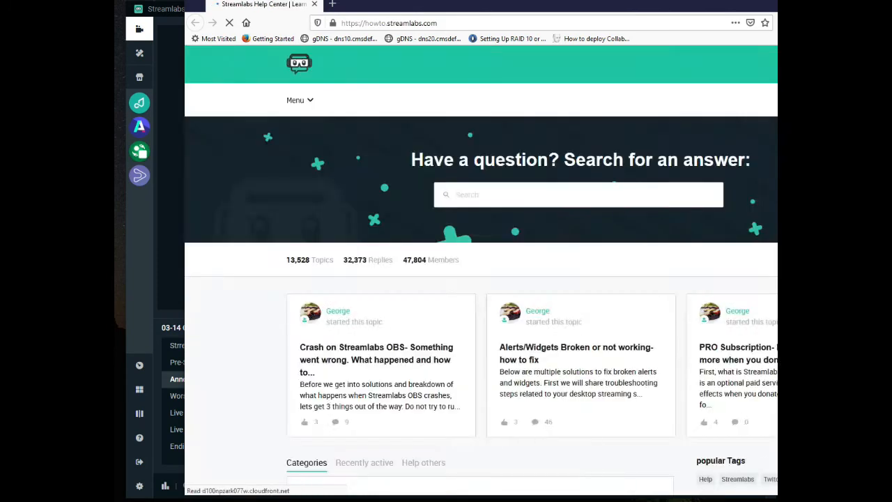
key("alt+Tab")
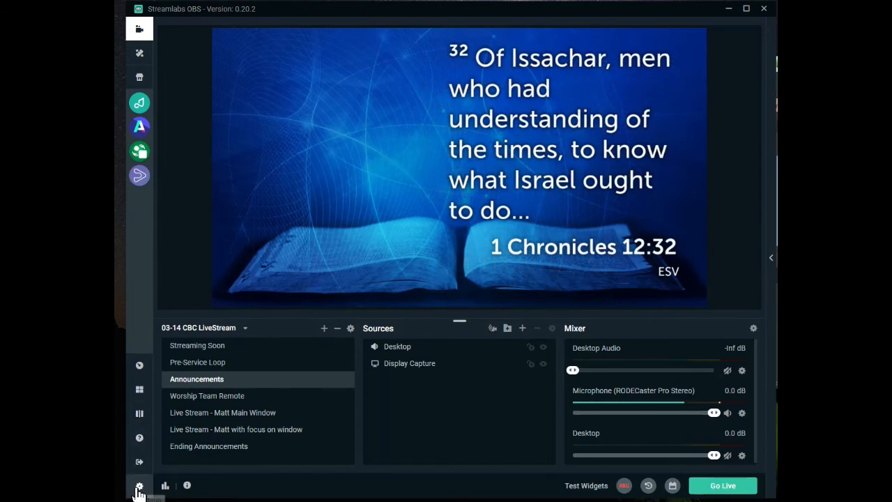
Open the Stream settings and set the stream type to Streaming Services
left_click(139, 487)
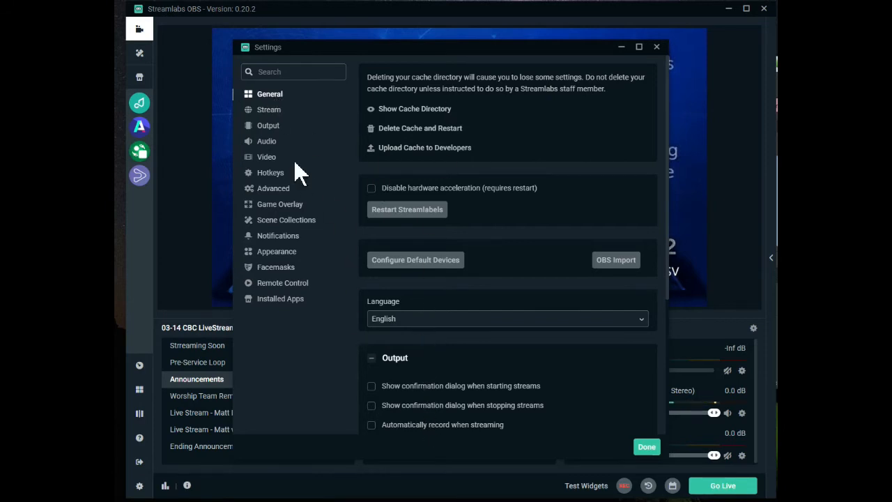
left_click(271, 118)
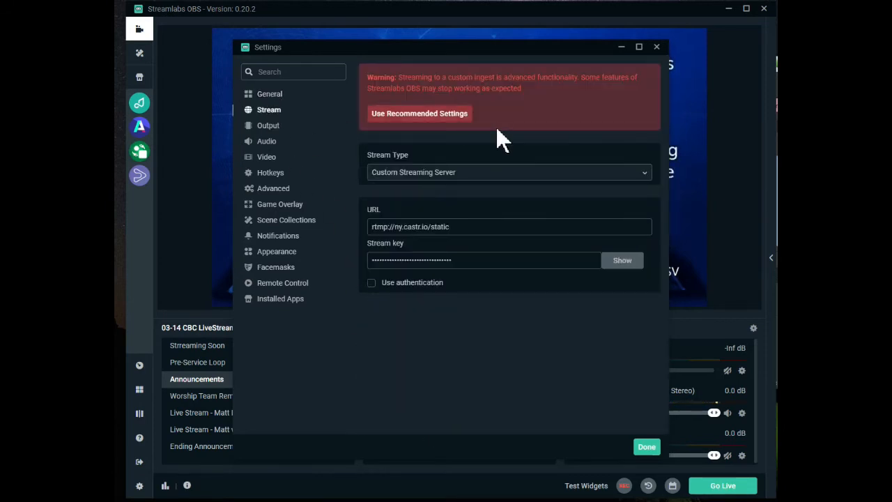
left_click(469, 174)
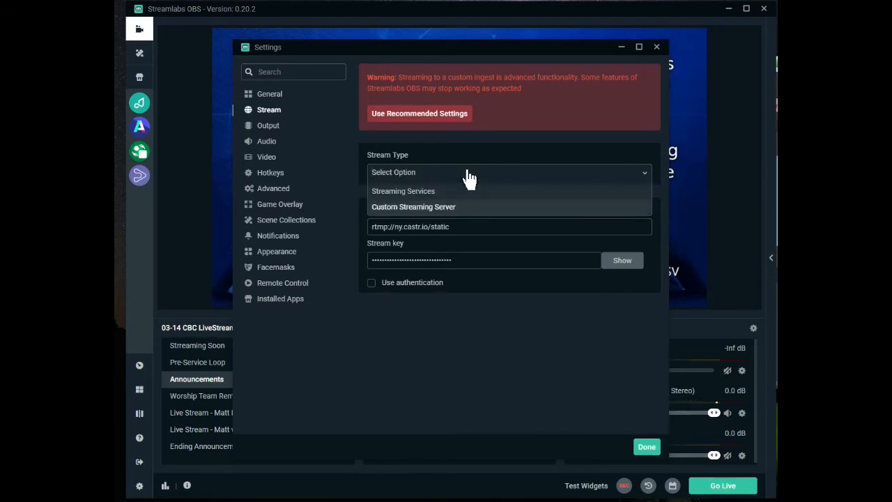
left_click(433, 194)
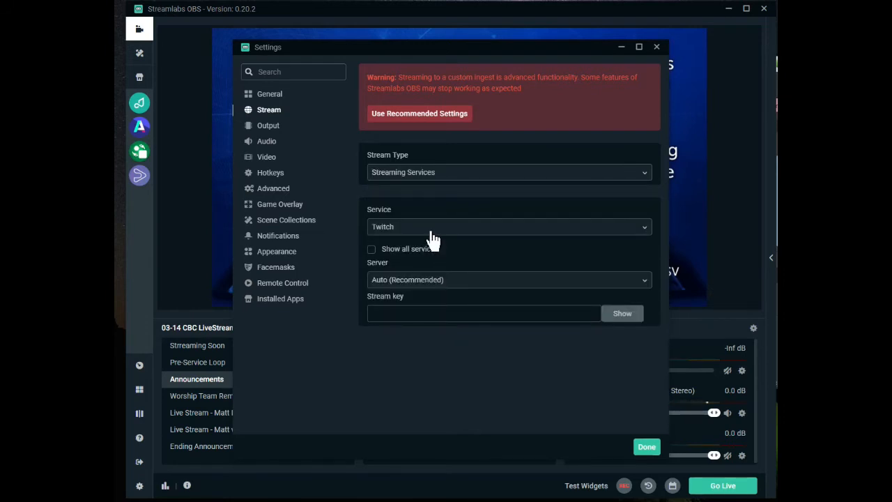
Select Twitch as the service, then switch the stream type to Custom Streaming Server and back to Streaming Services
left_click(433, 229)
left_click(448, 245)
left_click(456, 173)
left_click(426, 207)
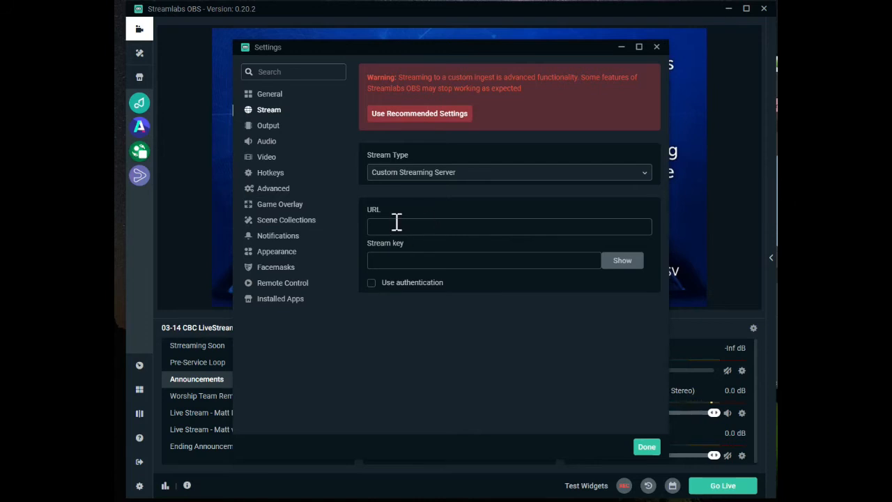
left_click(504, 176)
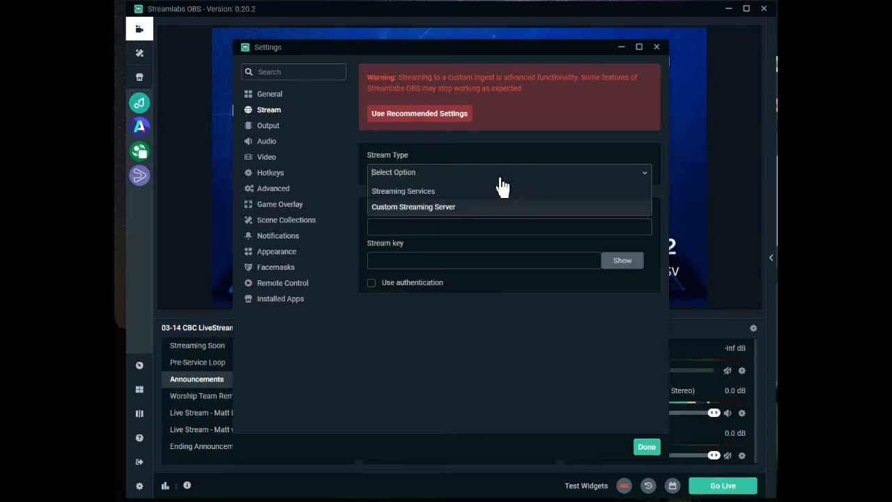
left_click(418, 191)
Set the streaming service to Facebook Live and close the settings
left_click(407, 232)
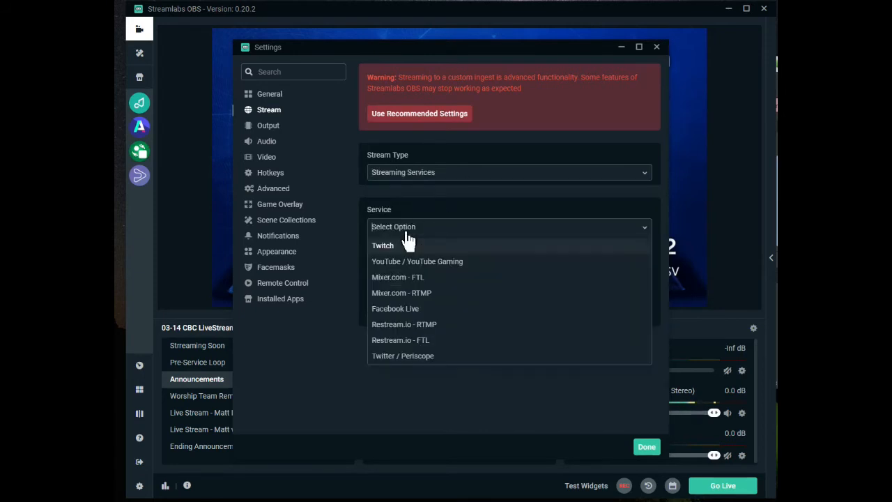
left_click(420, 310)
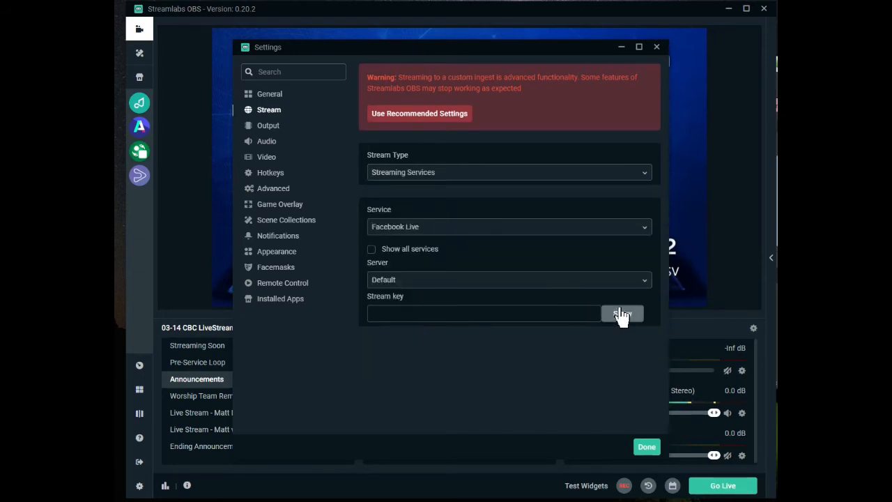
left_click(646, 446)
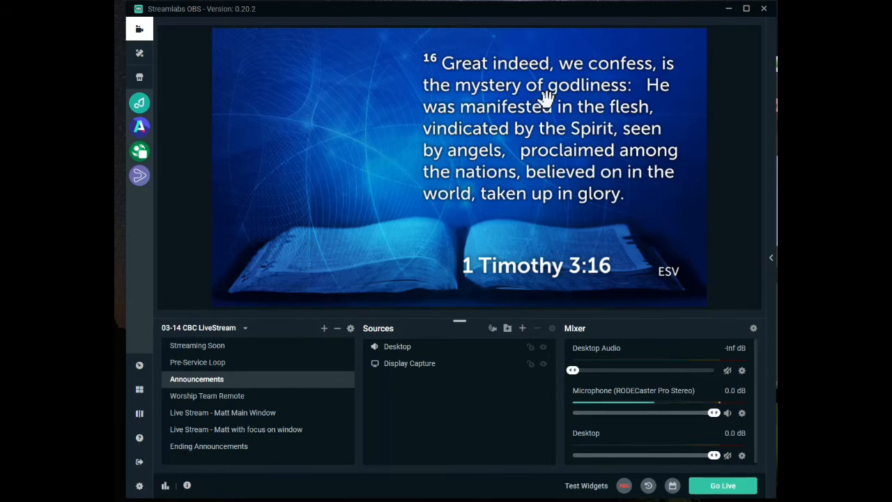
Try the Mini Feed in the largest layout slot with two other layouts, then return to the editor without saving
left_click(139, 413)
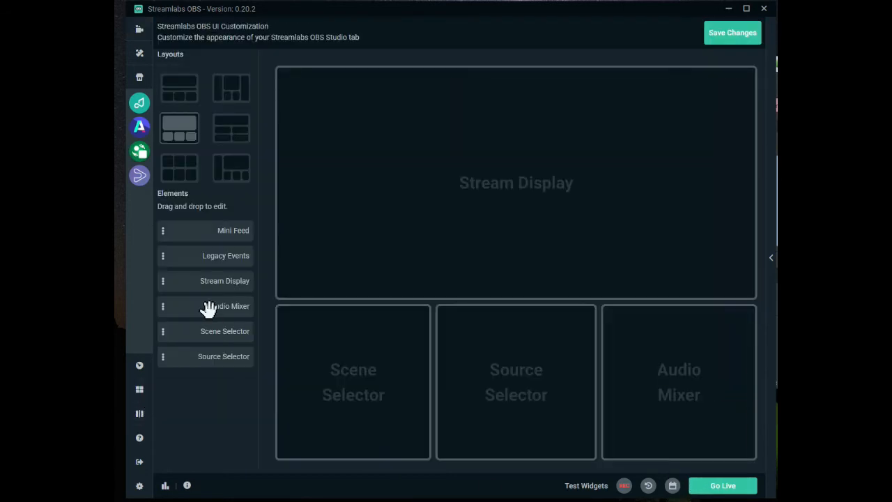
left_click_drag(223, 233, 717, 234)
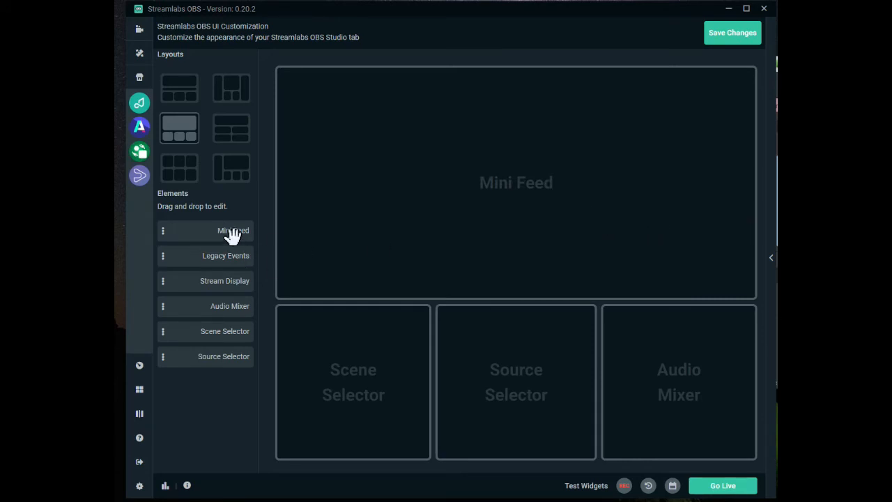
left_click(232, 89)
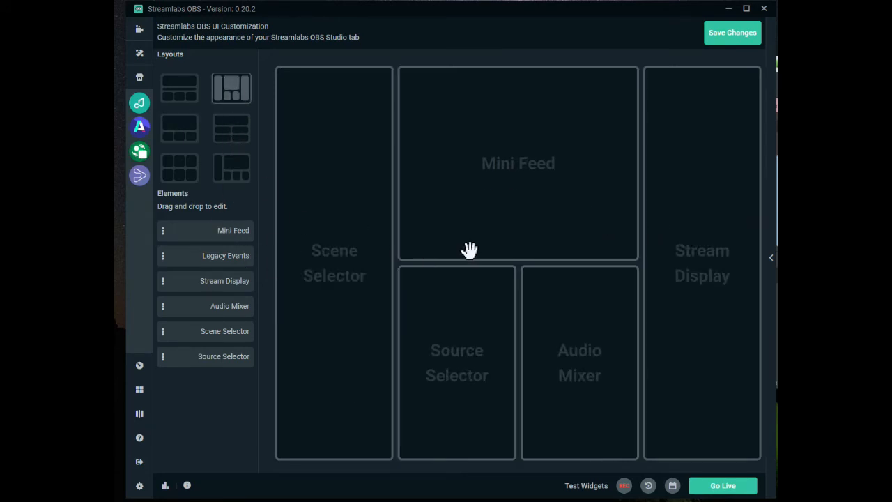
left_click(188, 96)
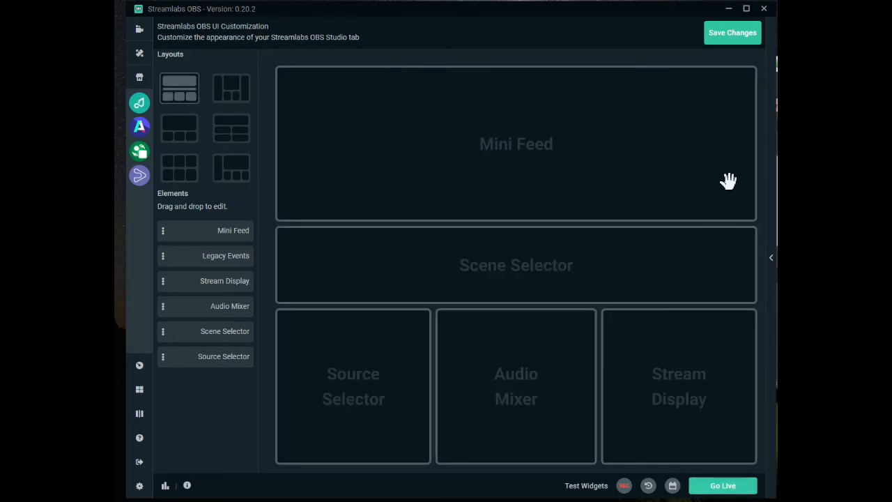
left_click(139, 31)
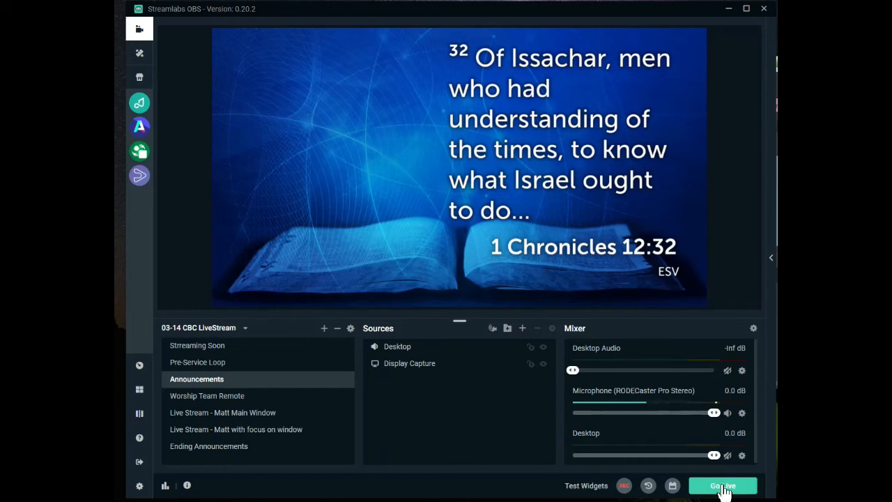
Open the Output settings and examine the available encoders and the bitrate for streaming
left_click(140, 488)
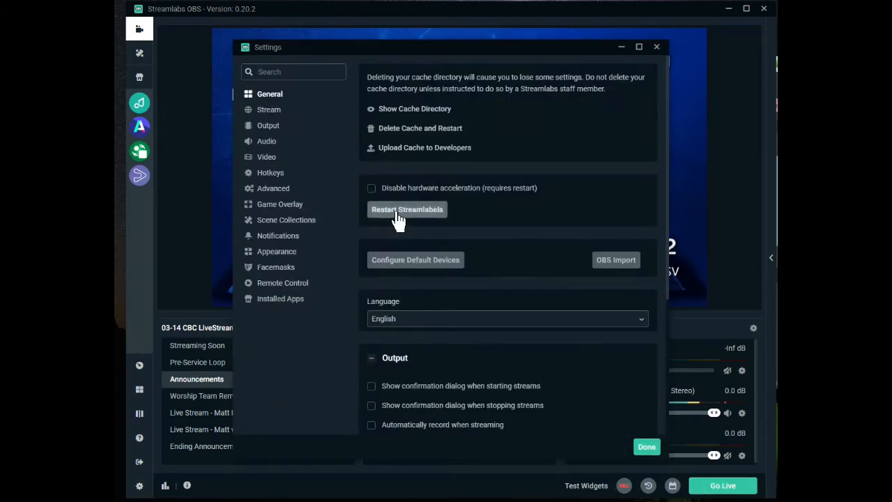
left_click(272, 128)
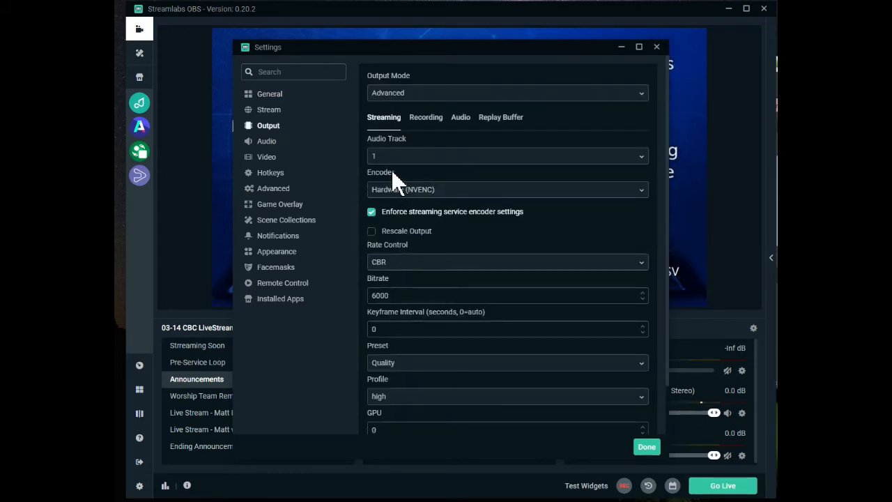
left_click(411, 197)
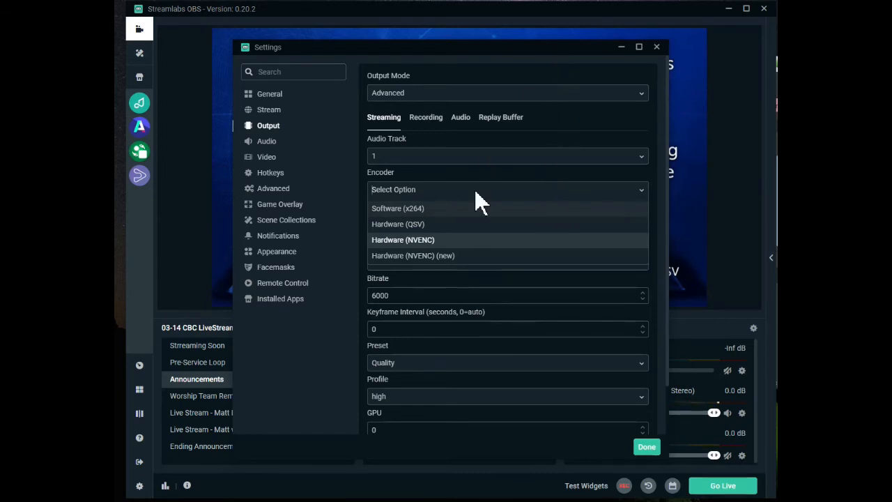
left_click(390, 295)
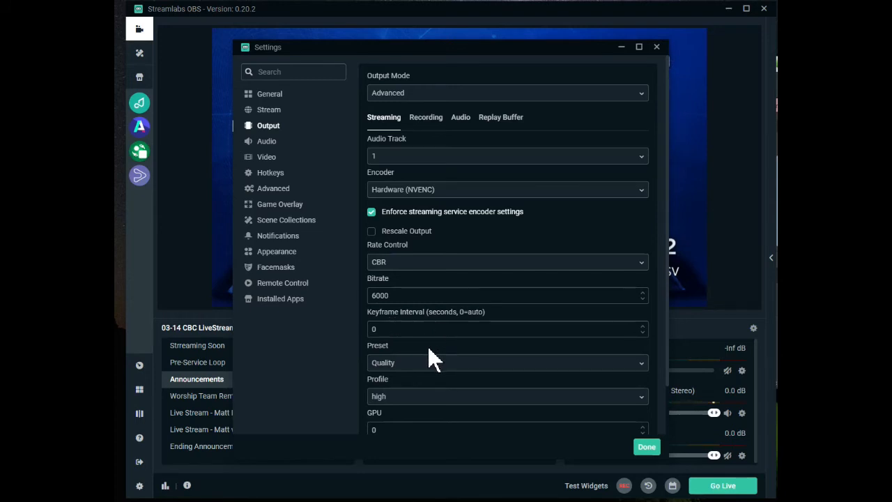
Choose the Quality preset and the high profile for the streaming output
left_click(407, 364)
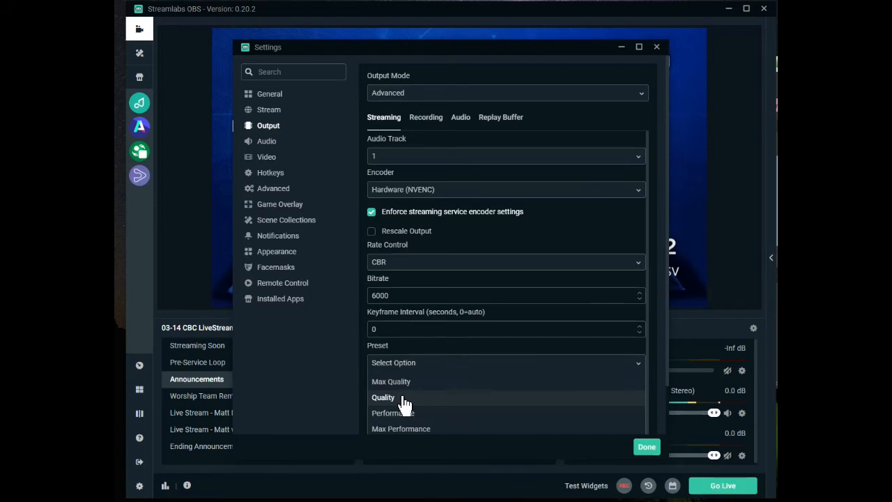
left_click(402, 403)
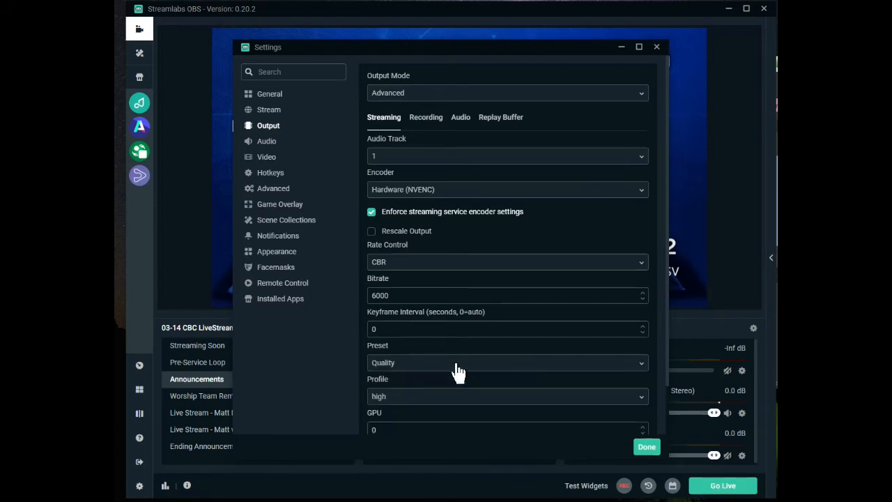
scroll(470, 374, "down", 2)
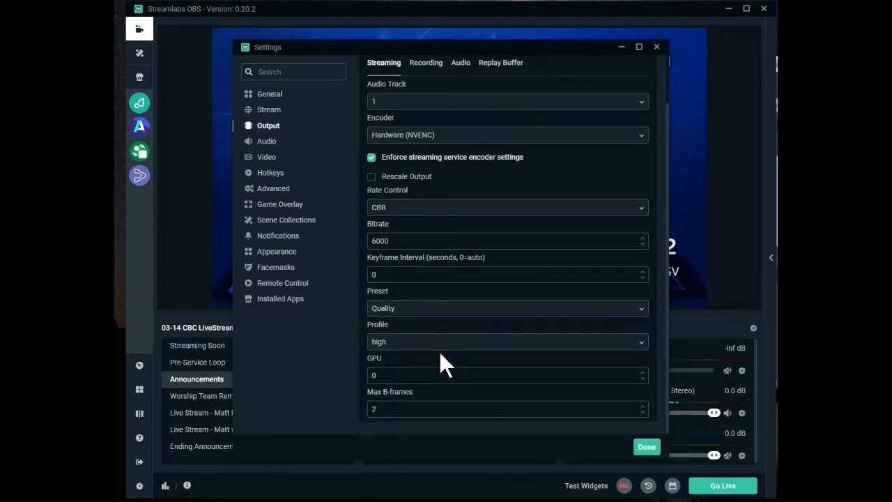
left_click(390, 343)
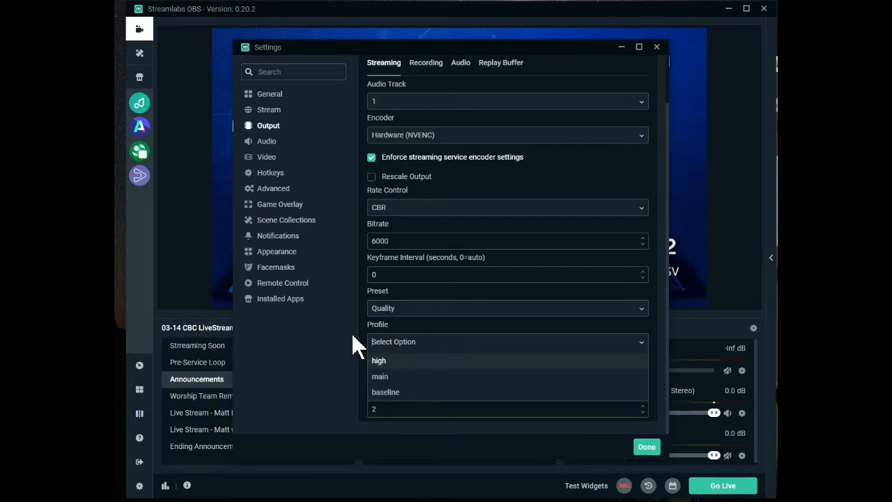
left_click(390, 360)
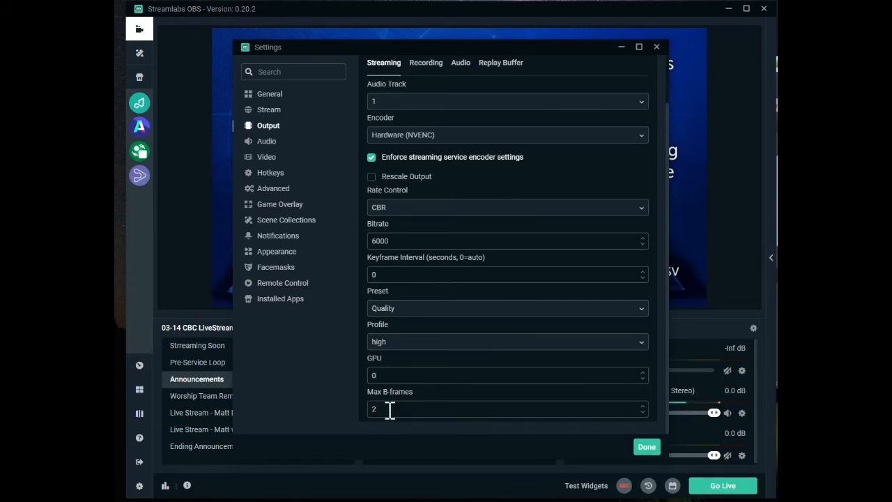
scroll(418, 404, "up", 2)
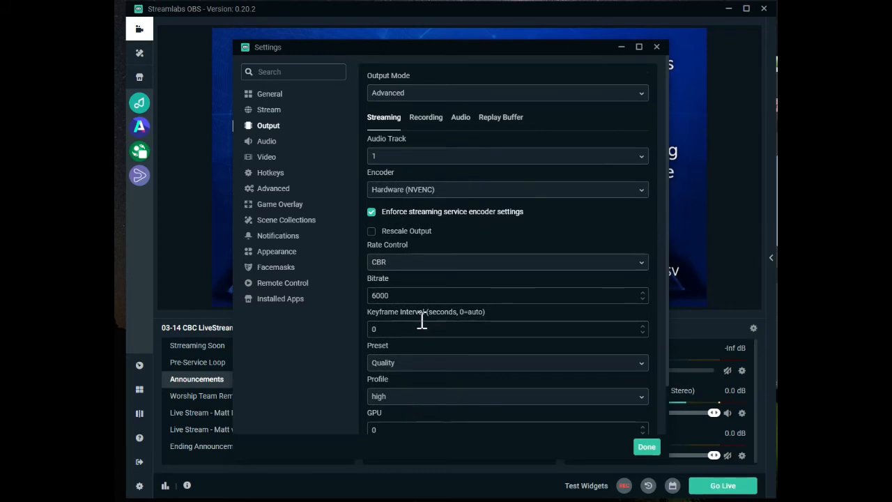
Review the recording type in the recording output settings and choose mkv as the recording format
left_click(425, 131)
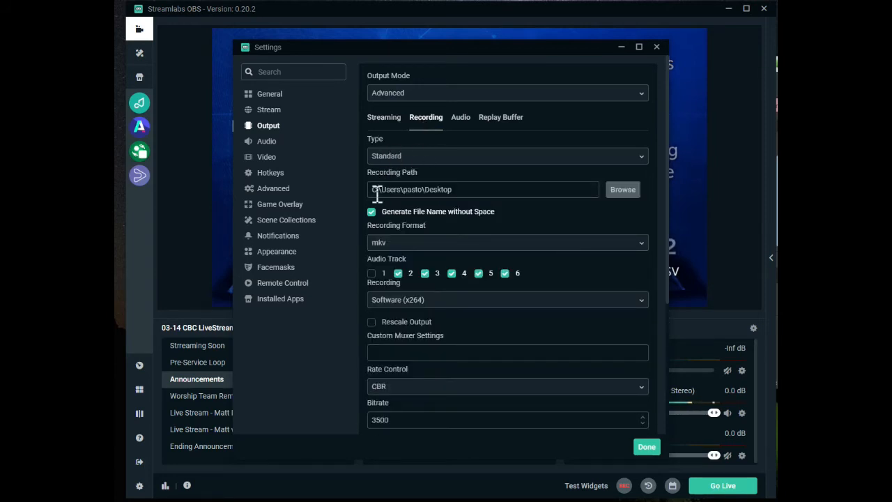
left_click(415, 160)
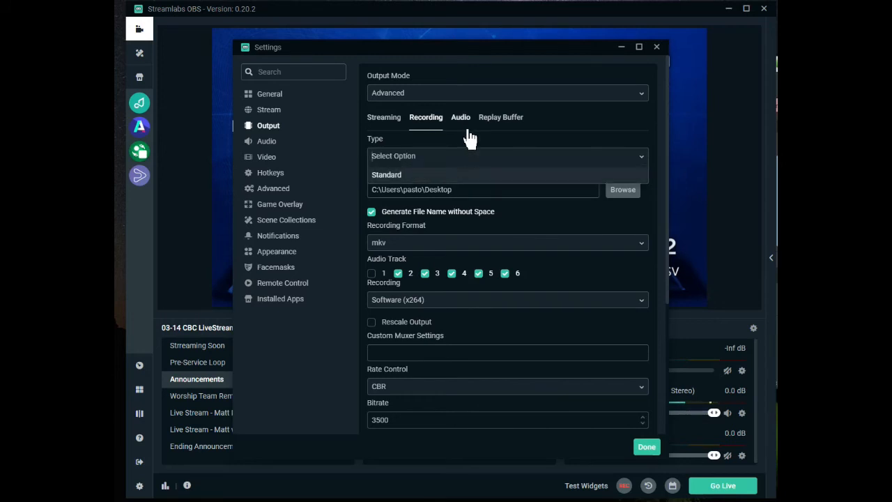
key("Return")
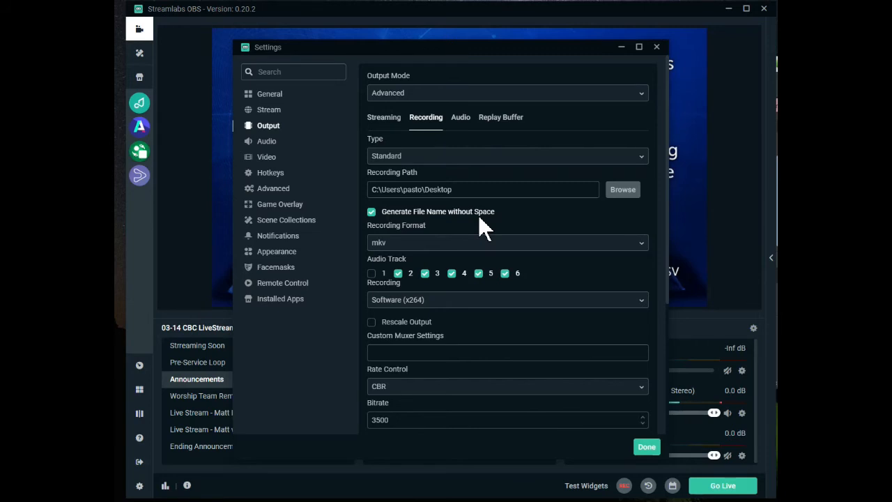
left_click(407, 242)
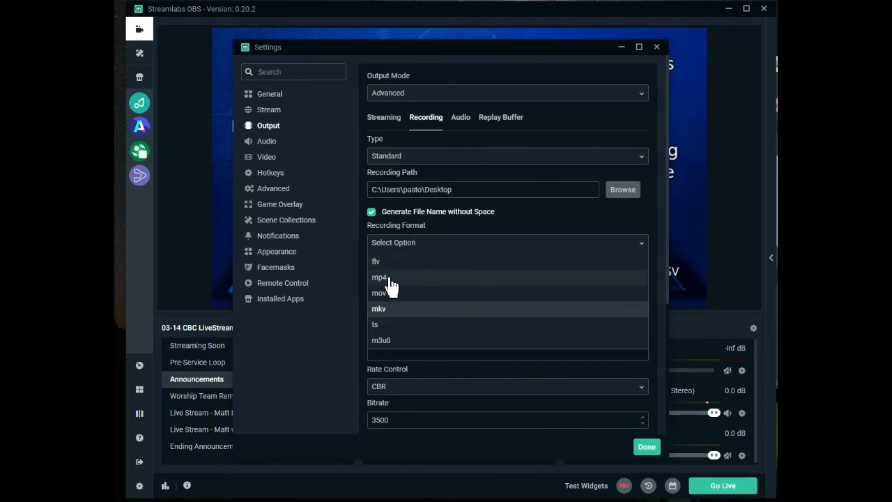
left_click(389, 310)
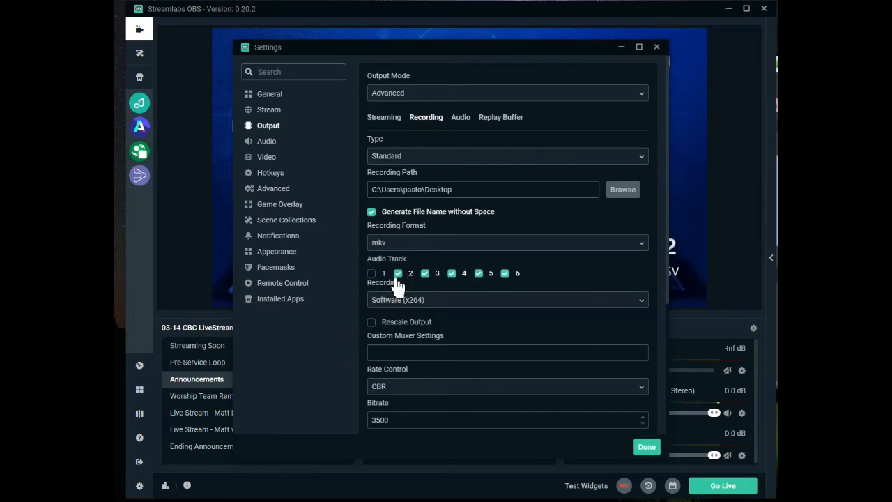
Check the audio tracks in the recording output settings and compare them with the encoder options for streaming
left_click(371, 273)
left_click(389, 122)
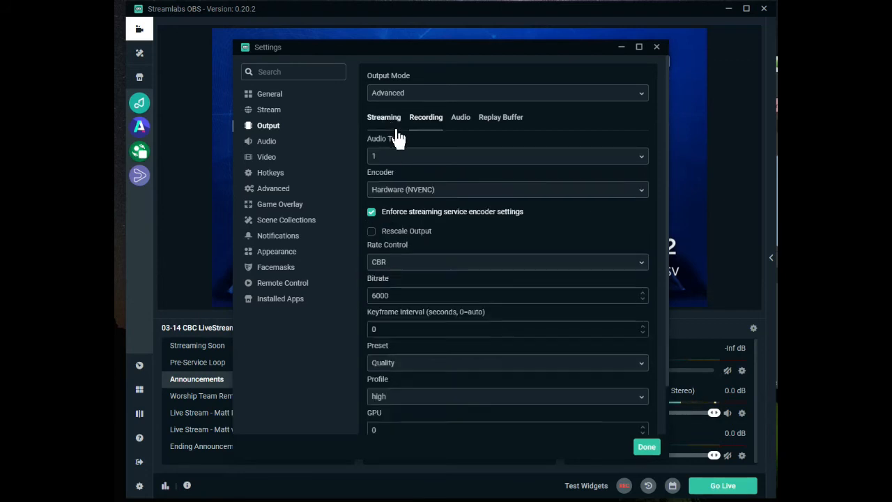
left_click(400, 191)
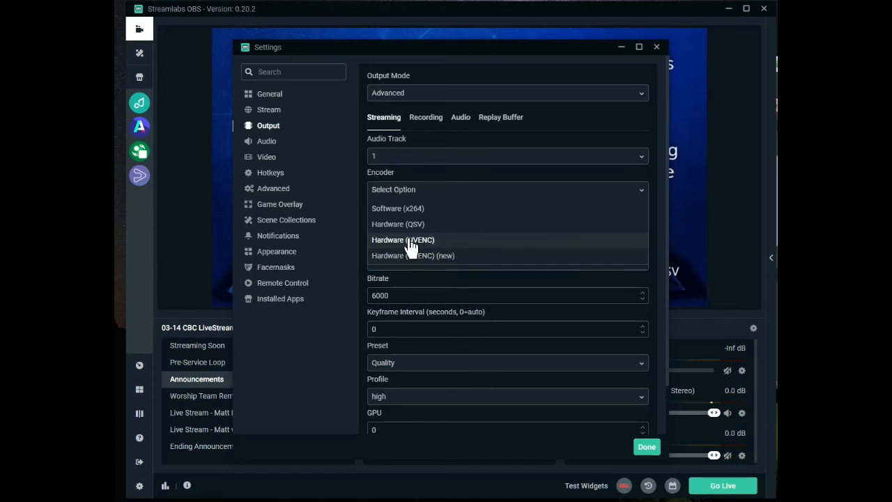
left_click(425, 118)
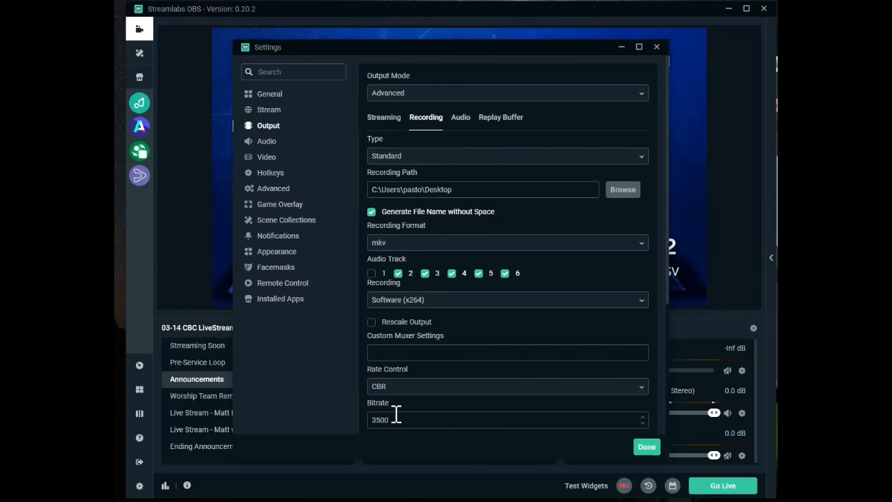
Examine the Track 1 audio bitrate options and the replay buffer settings of the output
left_click(462, 120)
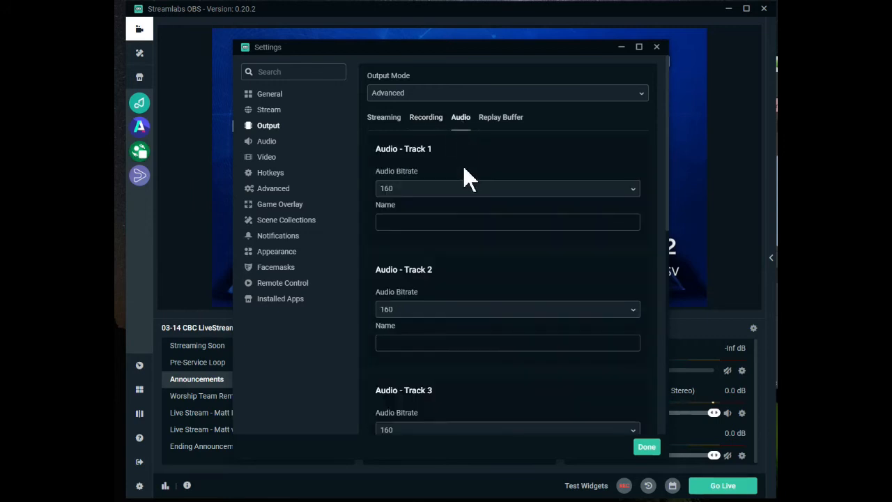
left_click(413, 187)
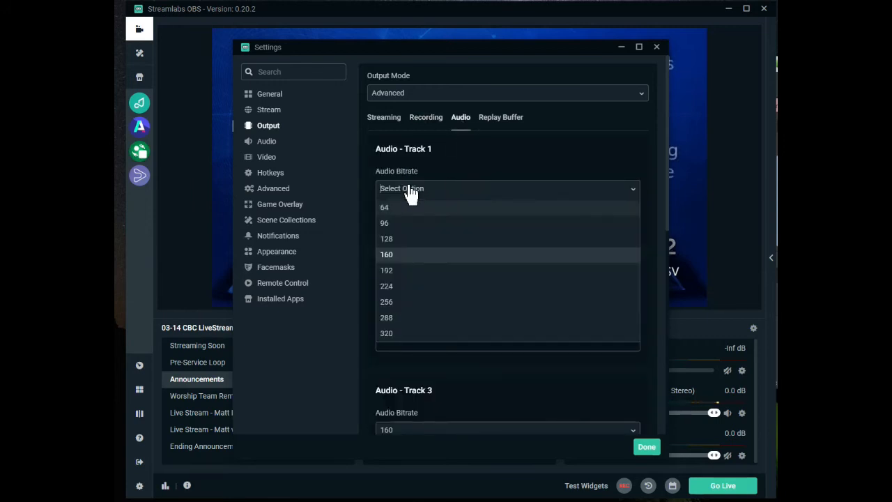
left_click(485, 169)
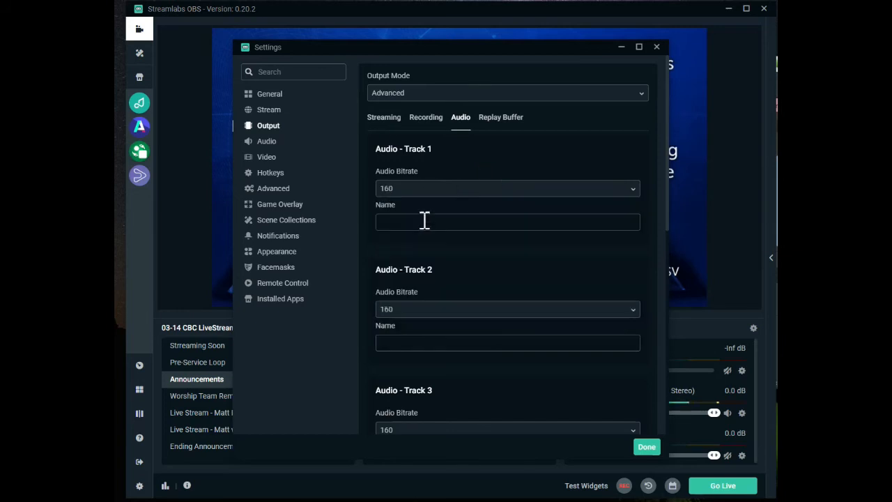
left_click(493, 127)
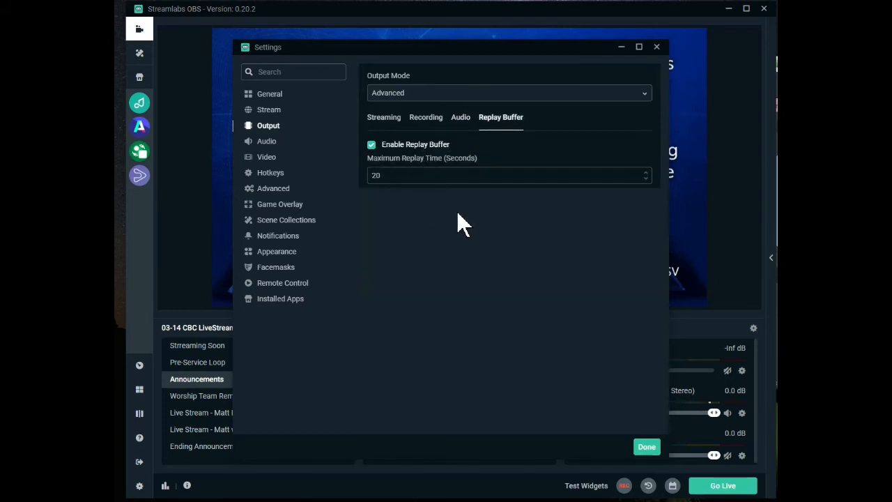
Examine the available microphones for Mic/Auxiliary Device 1 in the Audio settings and close the settings
left_click(268, 141)
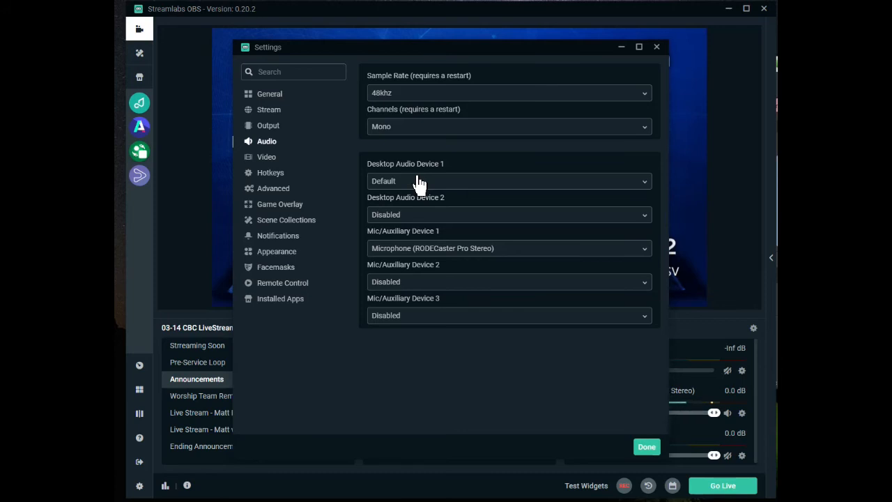
left_click(407, 253)
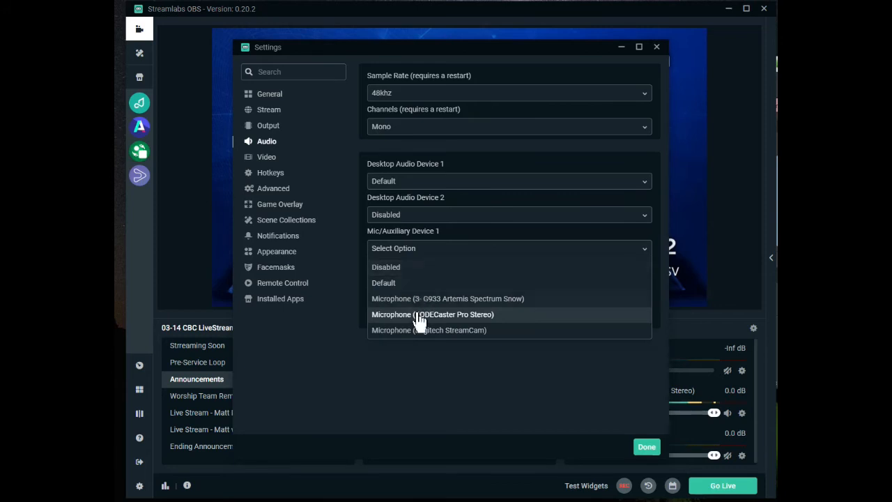
left_click(500, 316)
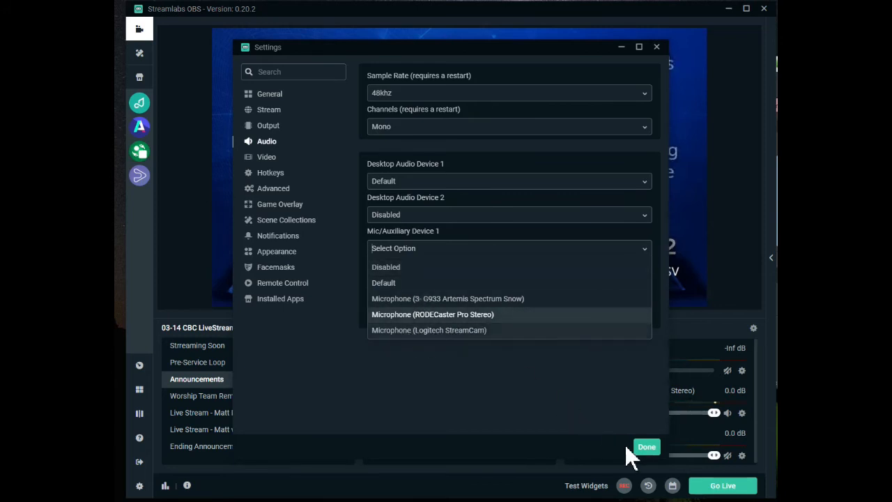
left_click(646, 449)
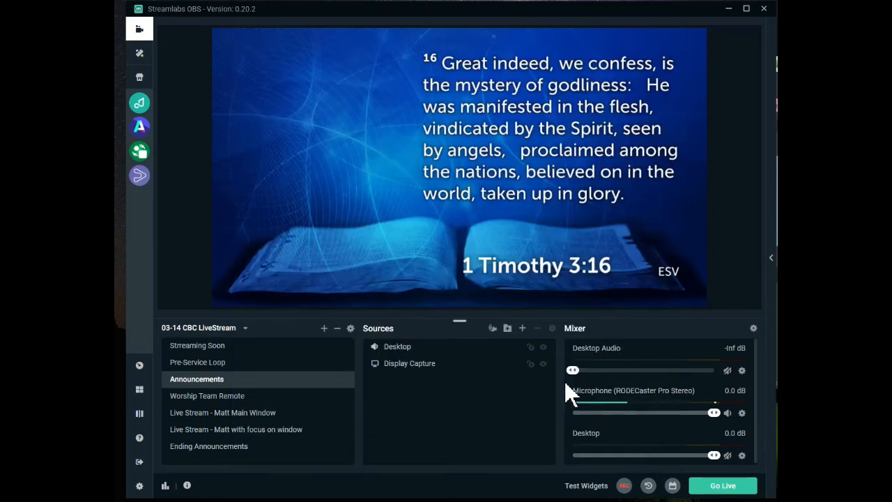
Reopen the settings and examine the base canvas resolution and common FPS options for video
left_click(139, 487)
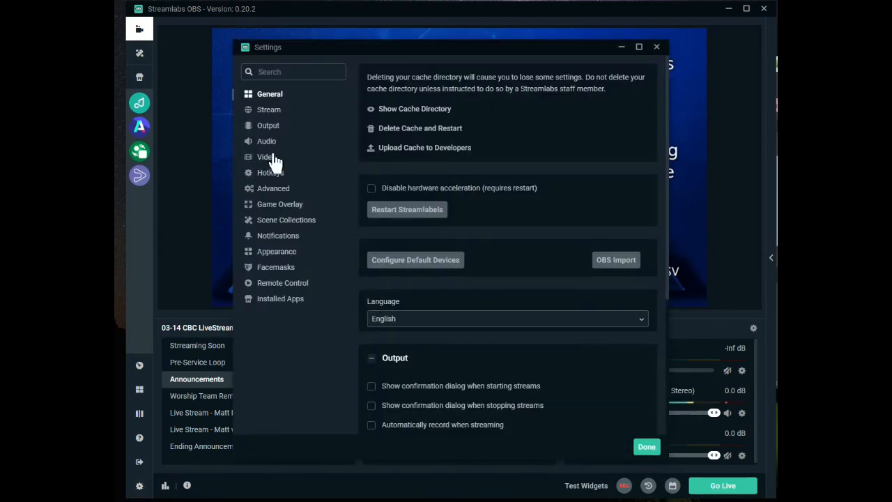
left_click(266, 158)
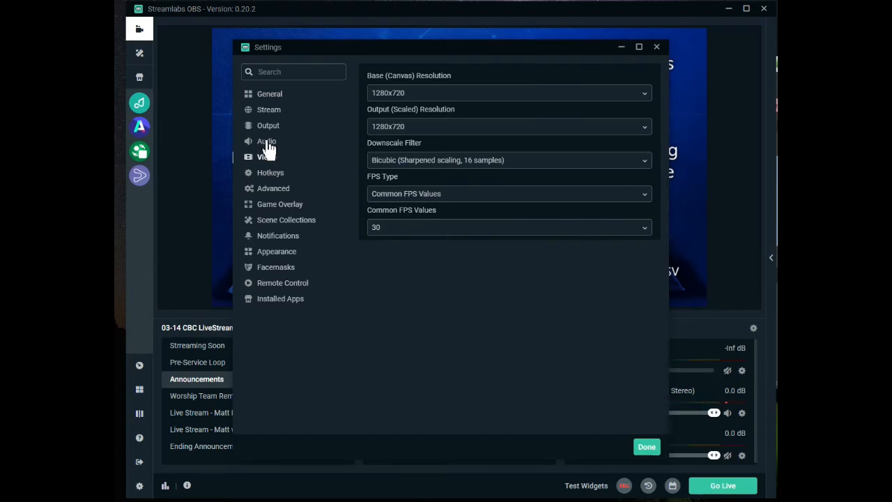
left_click(266, 142)
left_click(271, 158)
left_click(642, 95)
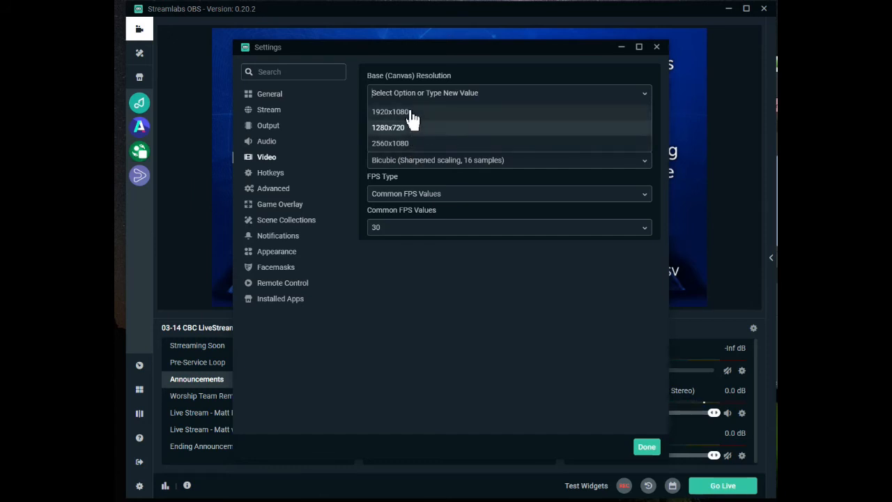
left_click(397, 255)
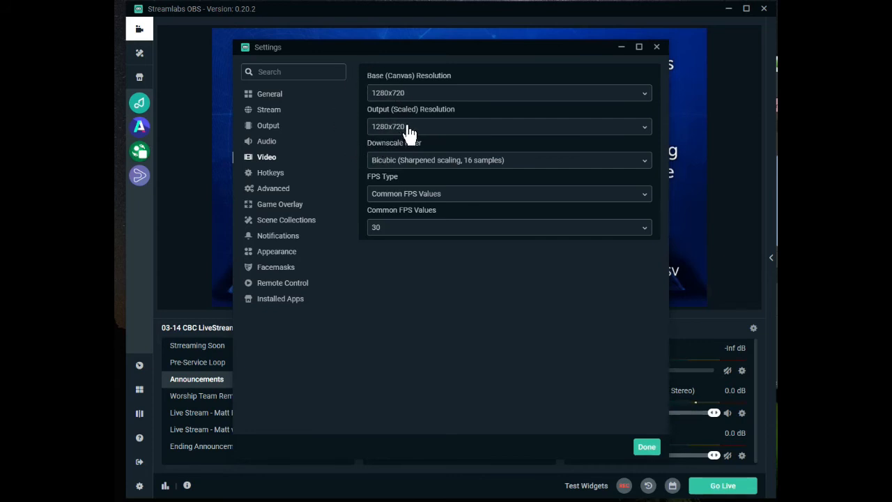
left_click(404, 230)
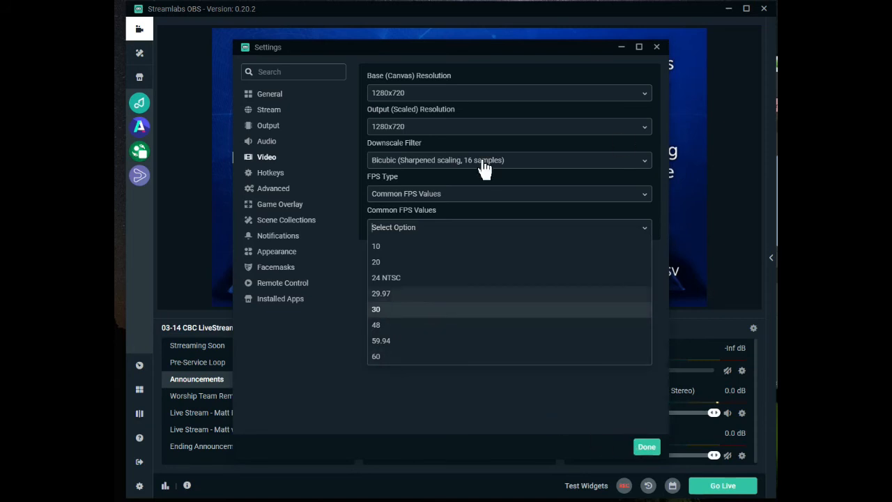
Review the available hotkeys and the process priority options in the Advanced settings, keeping Above Normal
left_click(271, 176)
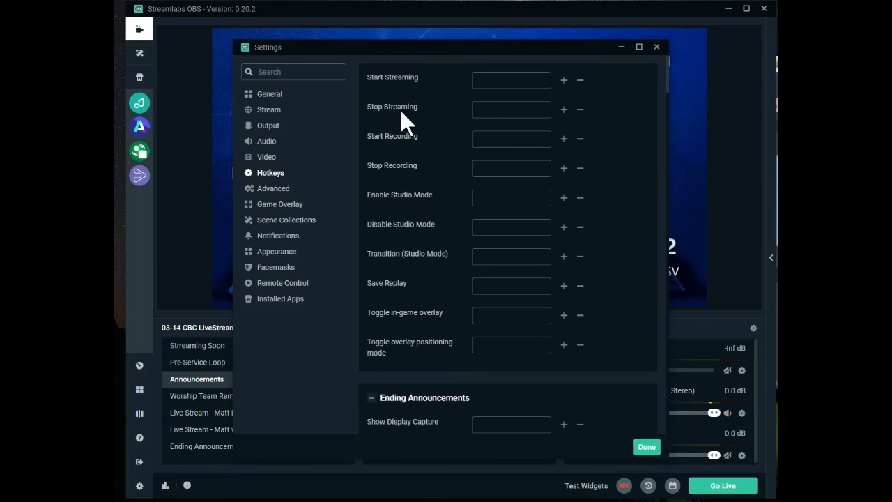
left_click(285, 191)
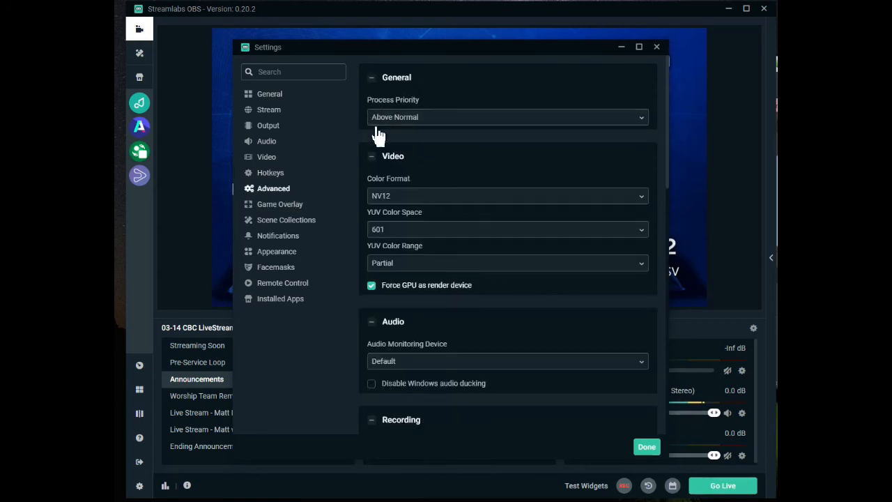
left_click(460, 122)
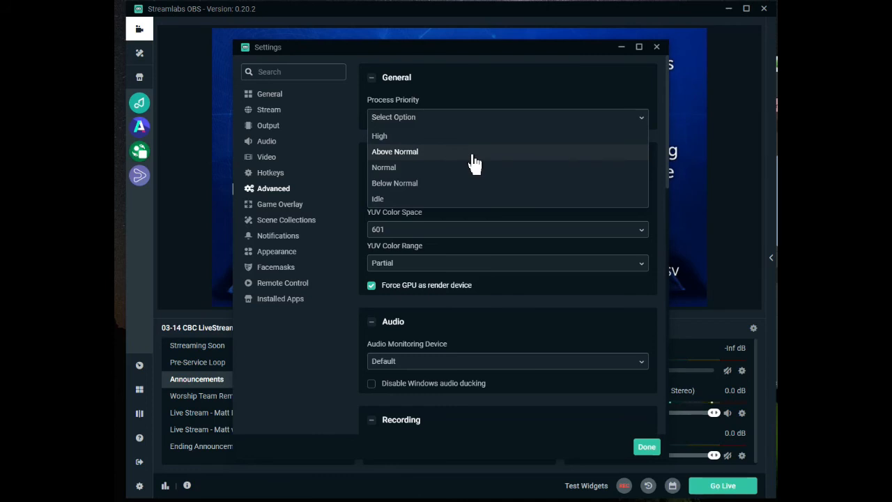
key("Return")
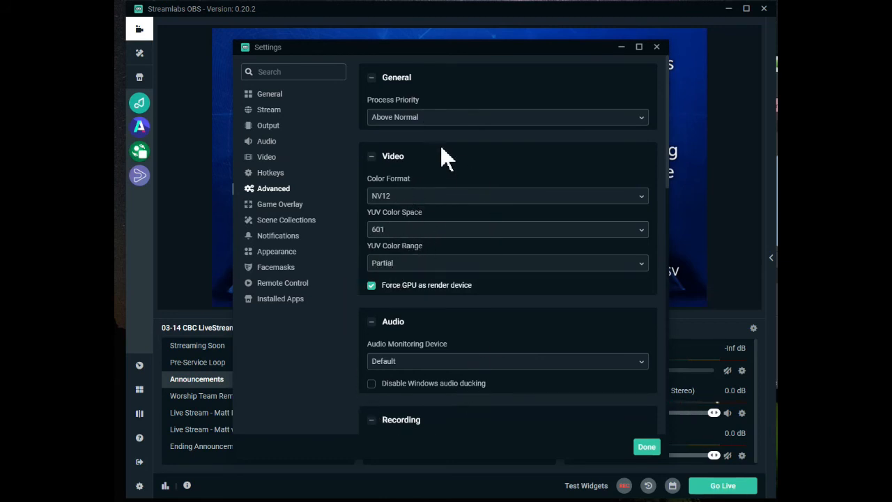
Review the remaining settings pages from Game Overlay through Installed Apps, then close the settings
left_click(279, 209)
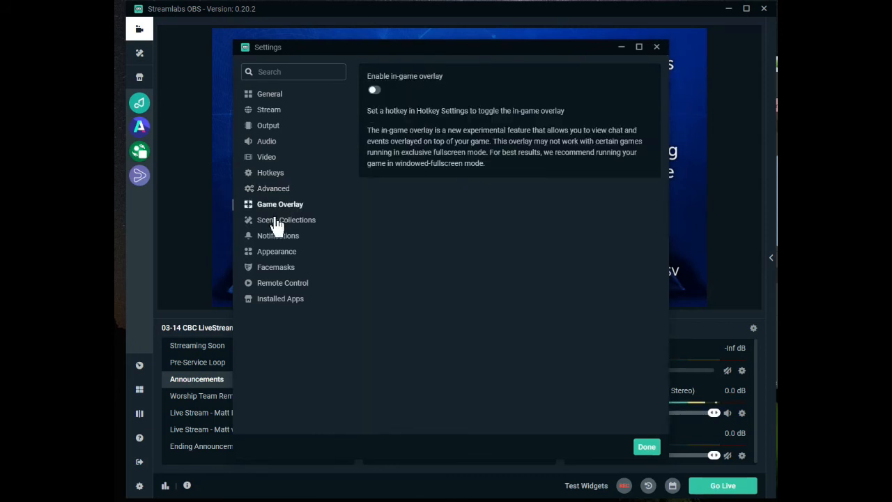
left_click(276, 225)
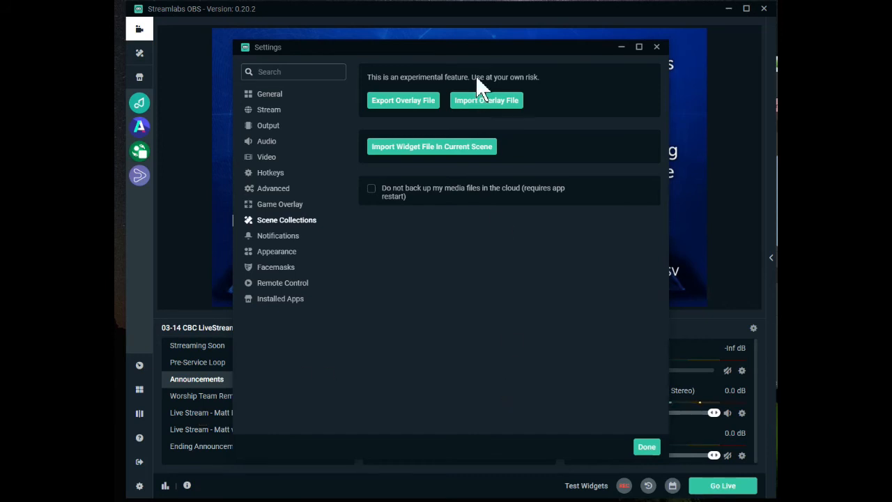
left_click(277, 237)
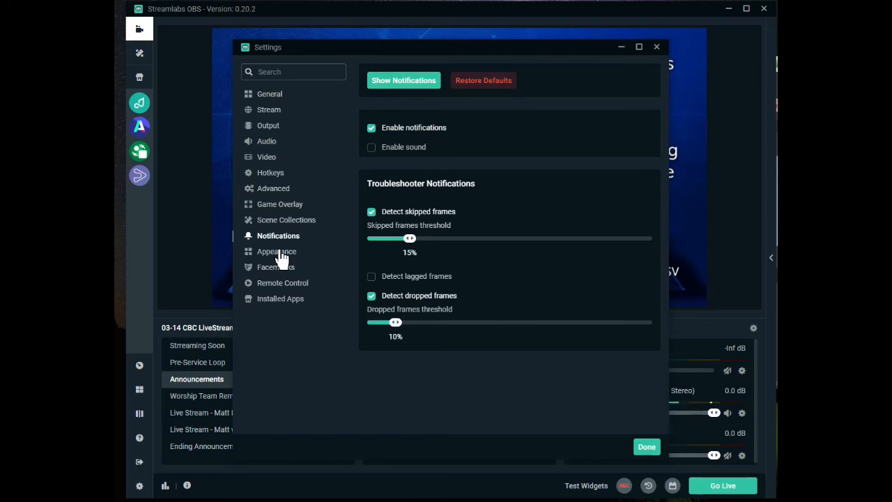
left_click(279, 253)
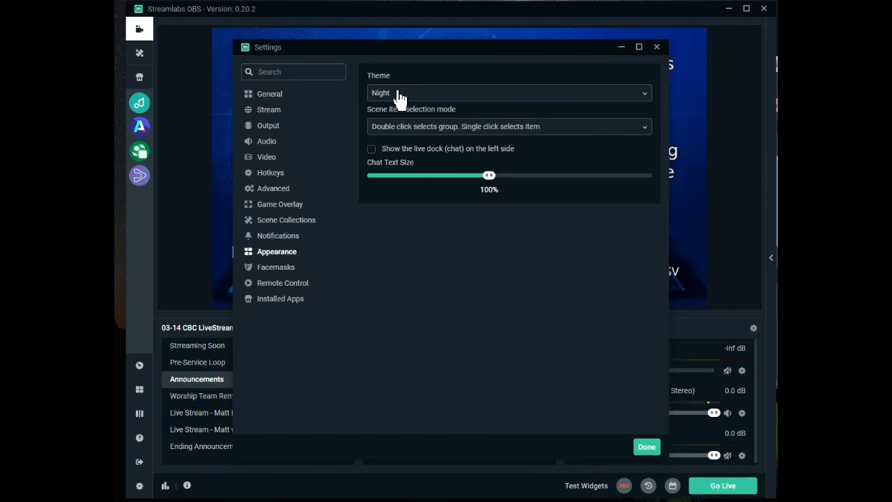
left_click(285, 268)
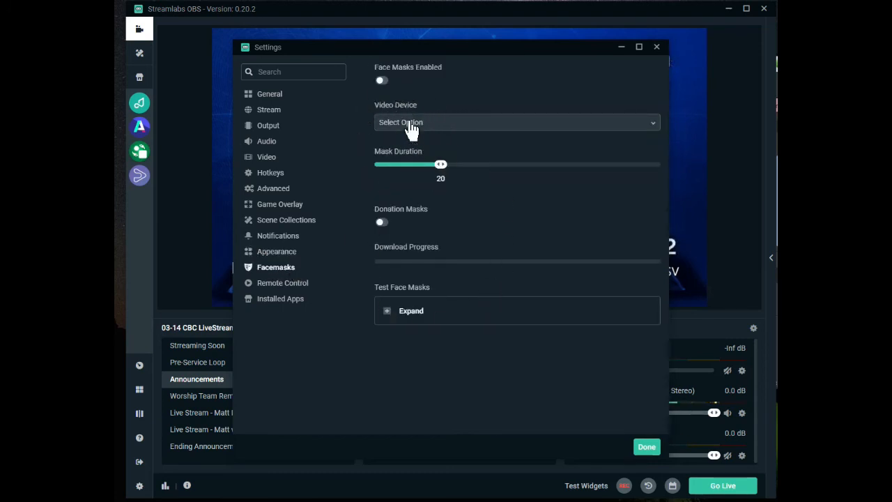
left_click(287, 286)
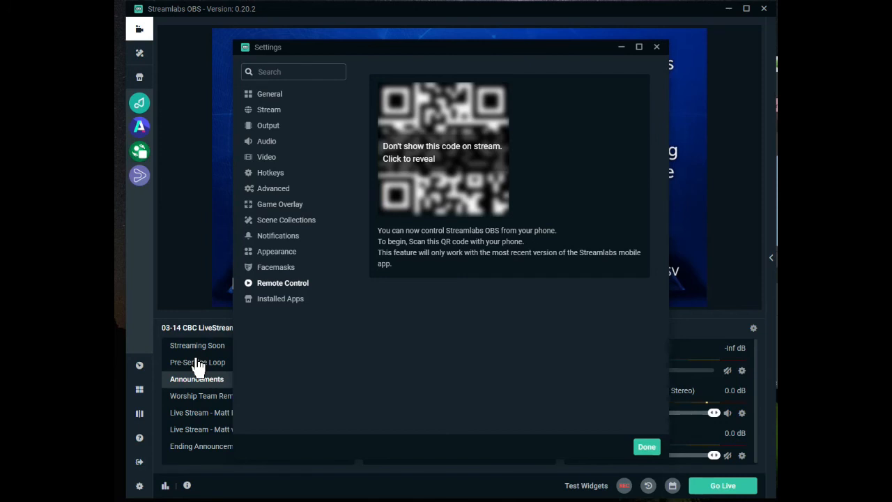
left_click(292, 301)
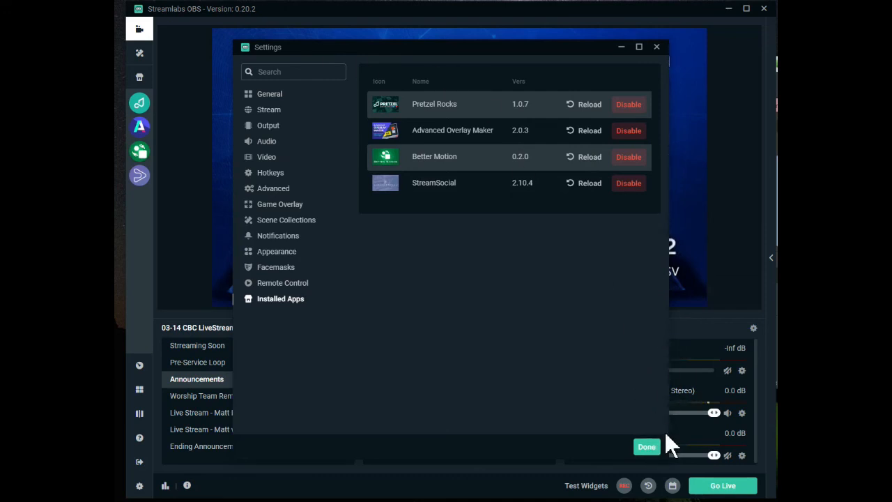
left_click(657, 48)
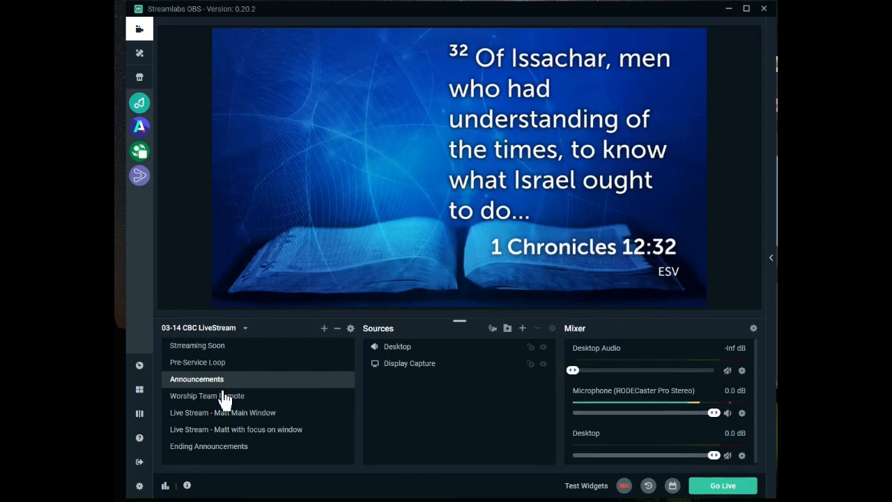
Show the Strreaming Soon scene followed by the Pre-Service Loop scene, and bring the Proclaim presentation window over the editor
left_click(197, 350)
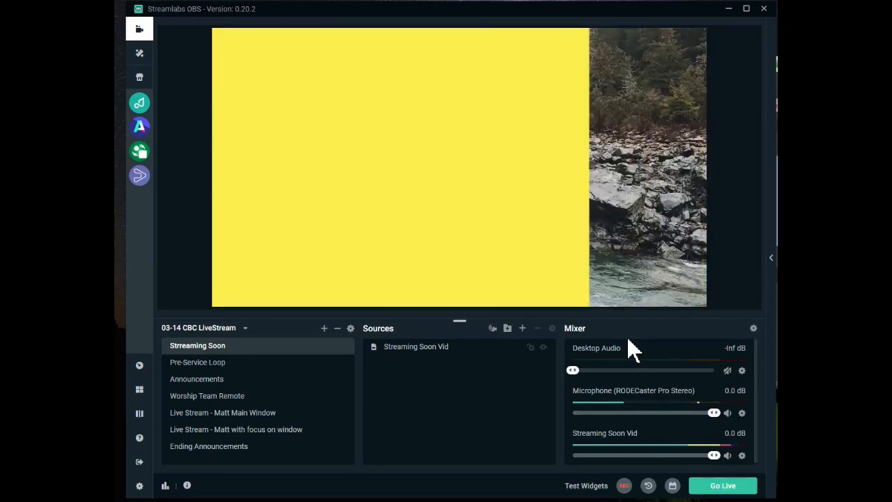
left_click(223, 363)
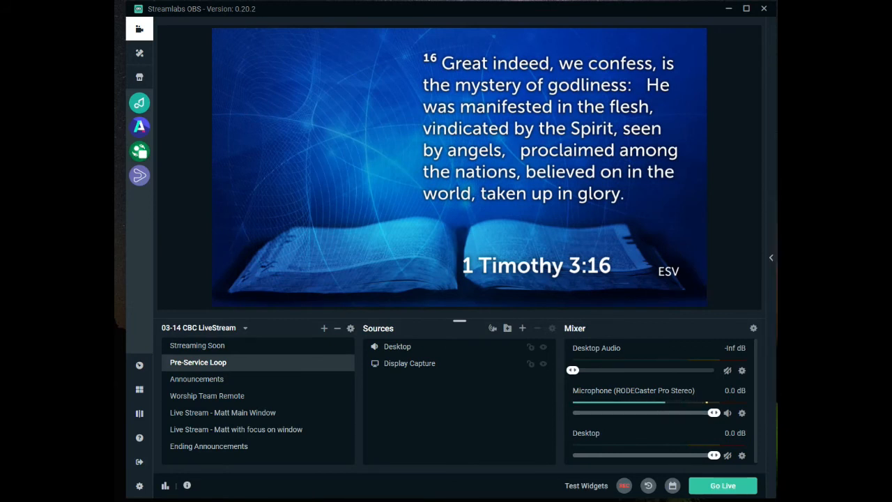
left_click_drag(766, 208, 585, 207)
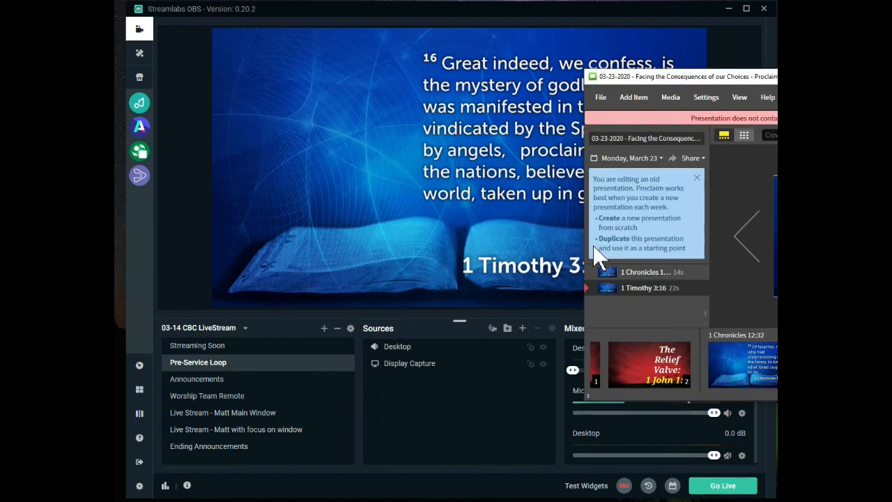